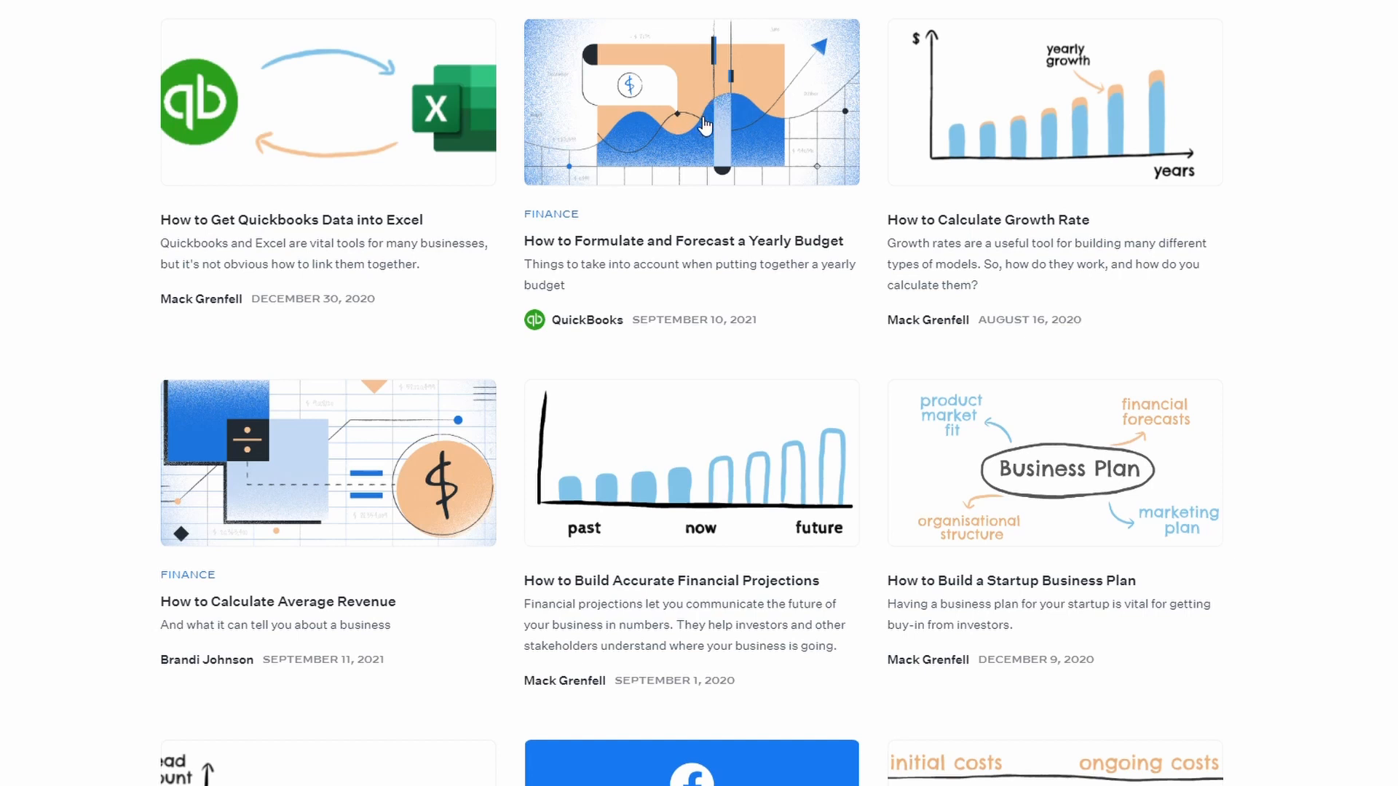
# Open the article "How to Formulate and Forecast a Yearly Budget" and view its header image and introduction.
pyautogui.click(704, 125)
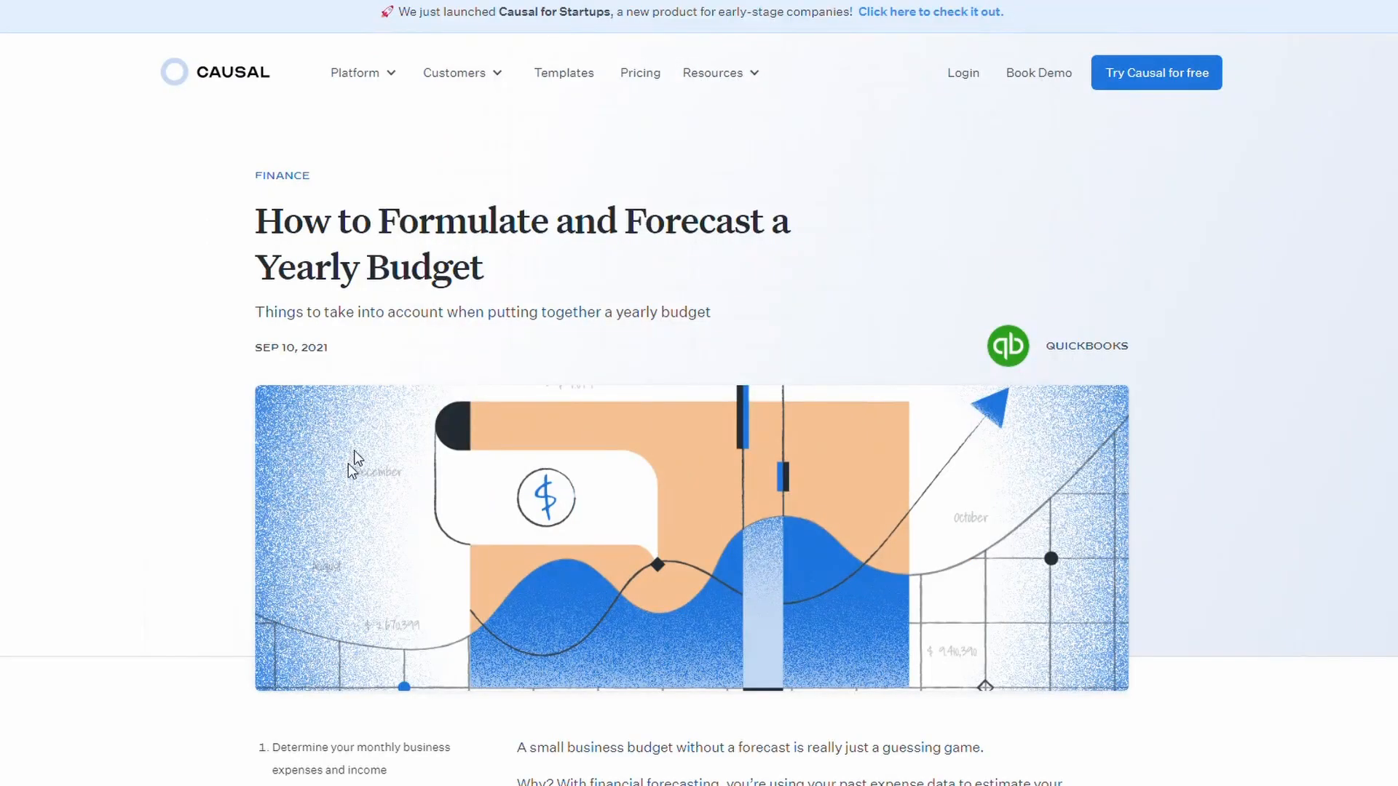
pyautogui.scroll(-1, 590, 556)
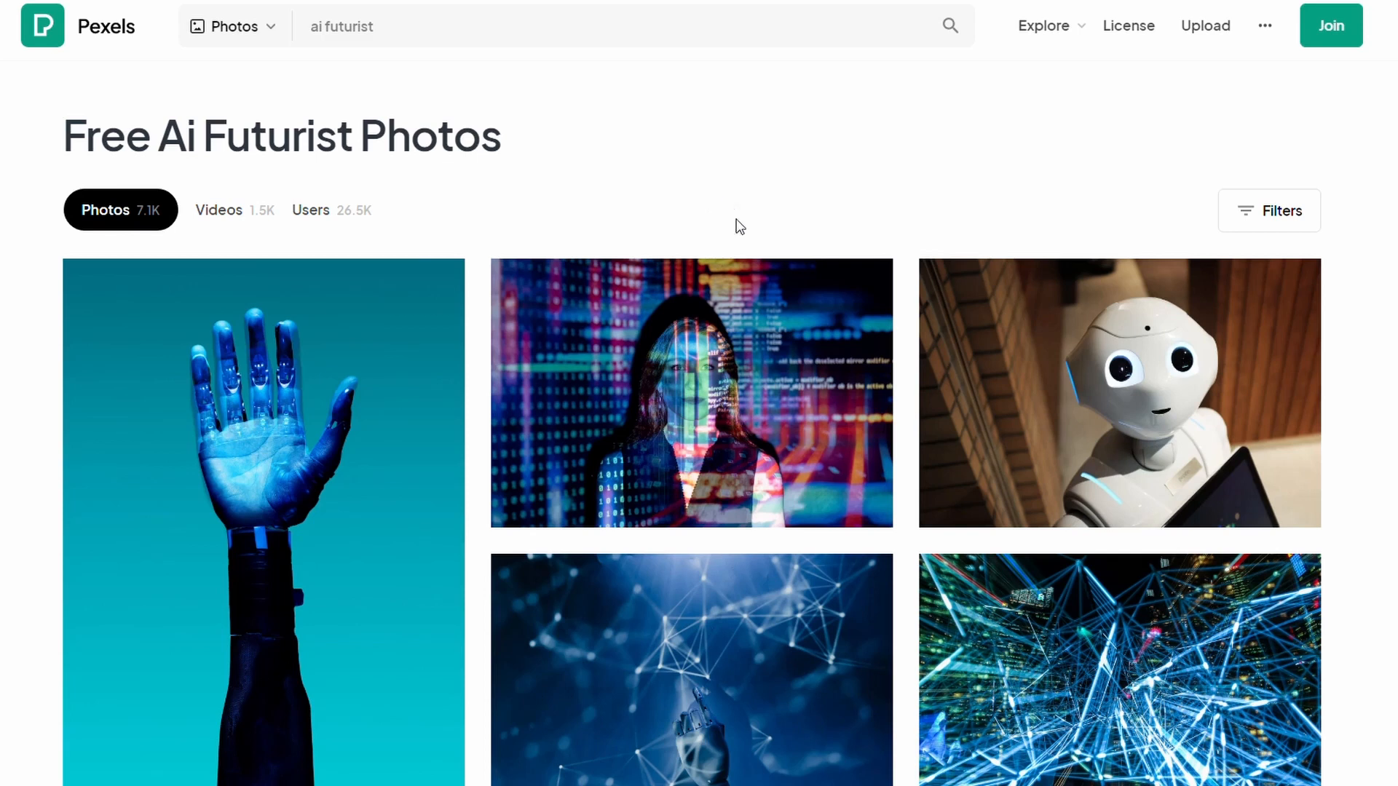
# Browse the Pexels photo results for "ai futurist" to look for suitable blog images.
pyautogui.scroll(-3, 739, 225)
pyautogui.scroll(-2, 739, 415)
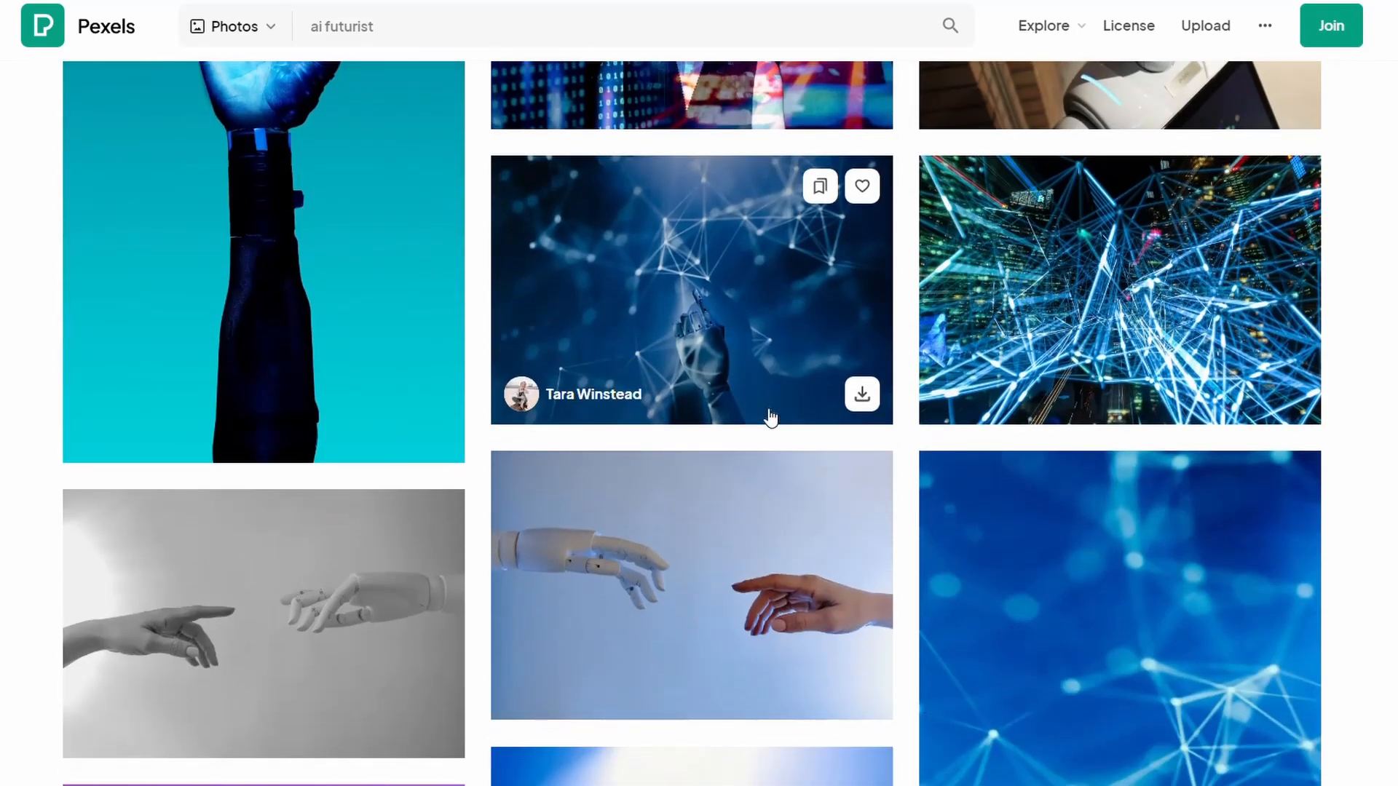
pyautogui.scroll(-10, 687, 327)
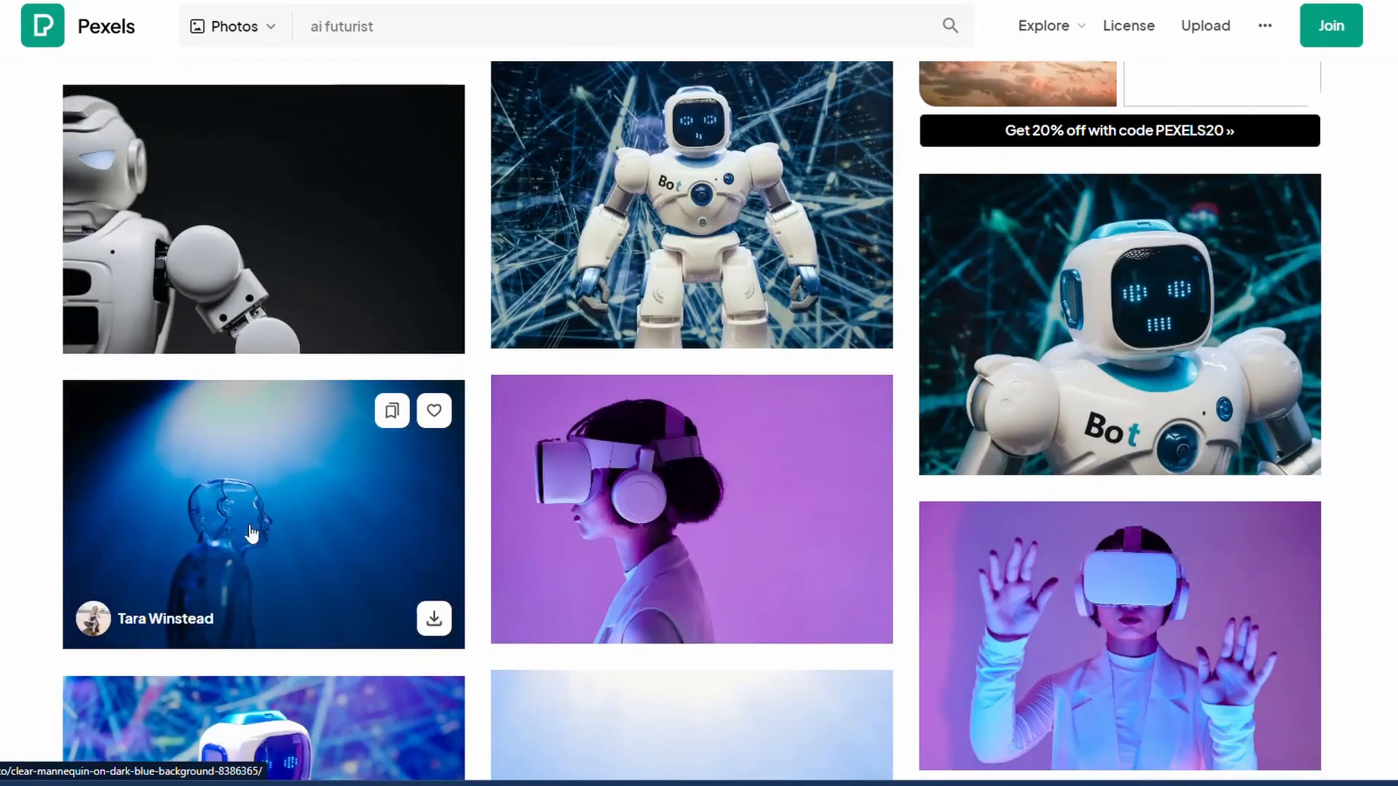
pyautogui.scroll(-3, 1209, 359)
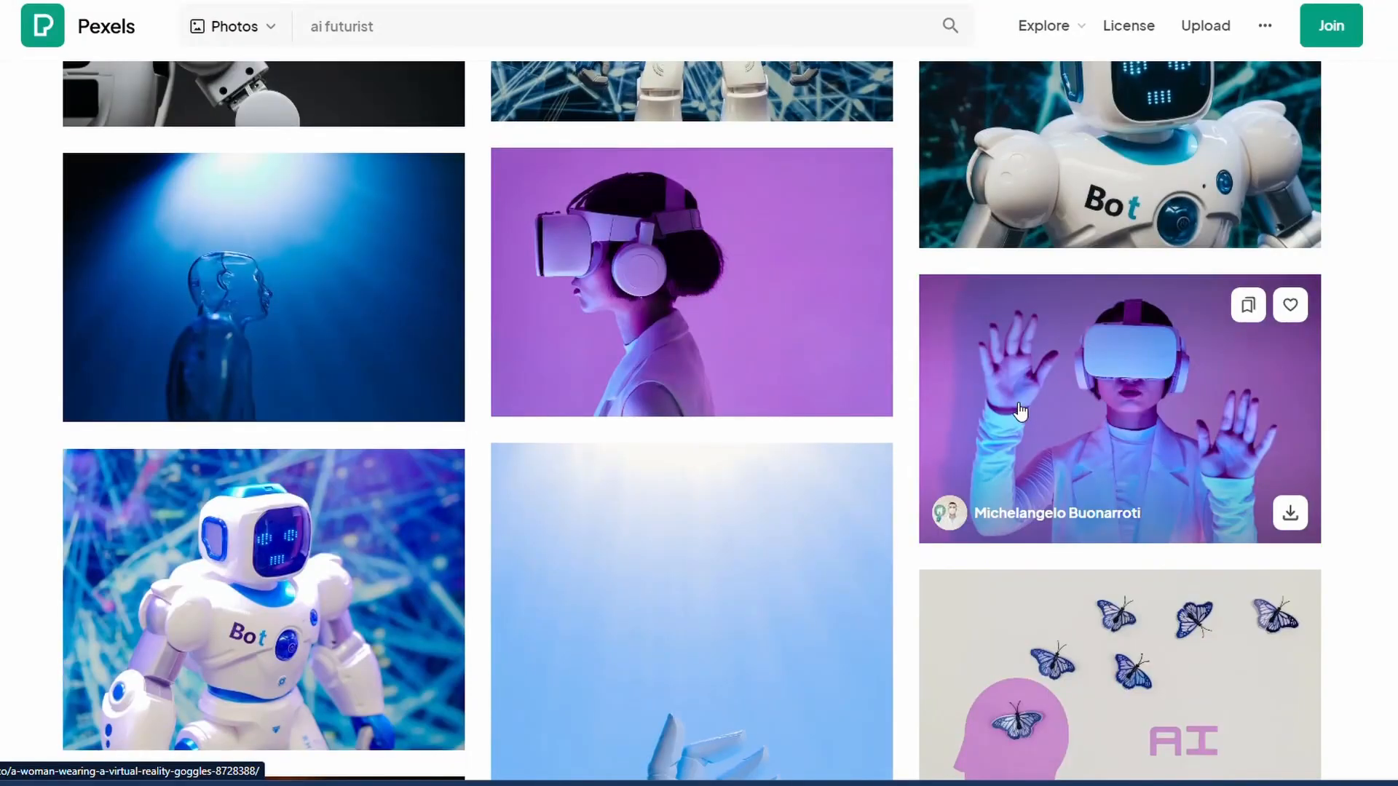
pyautogui.scroll(-3, 881, 428)
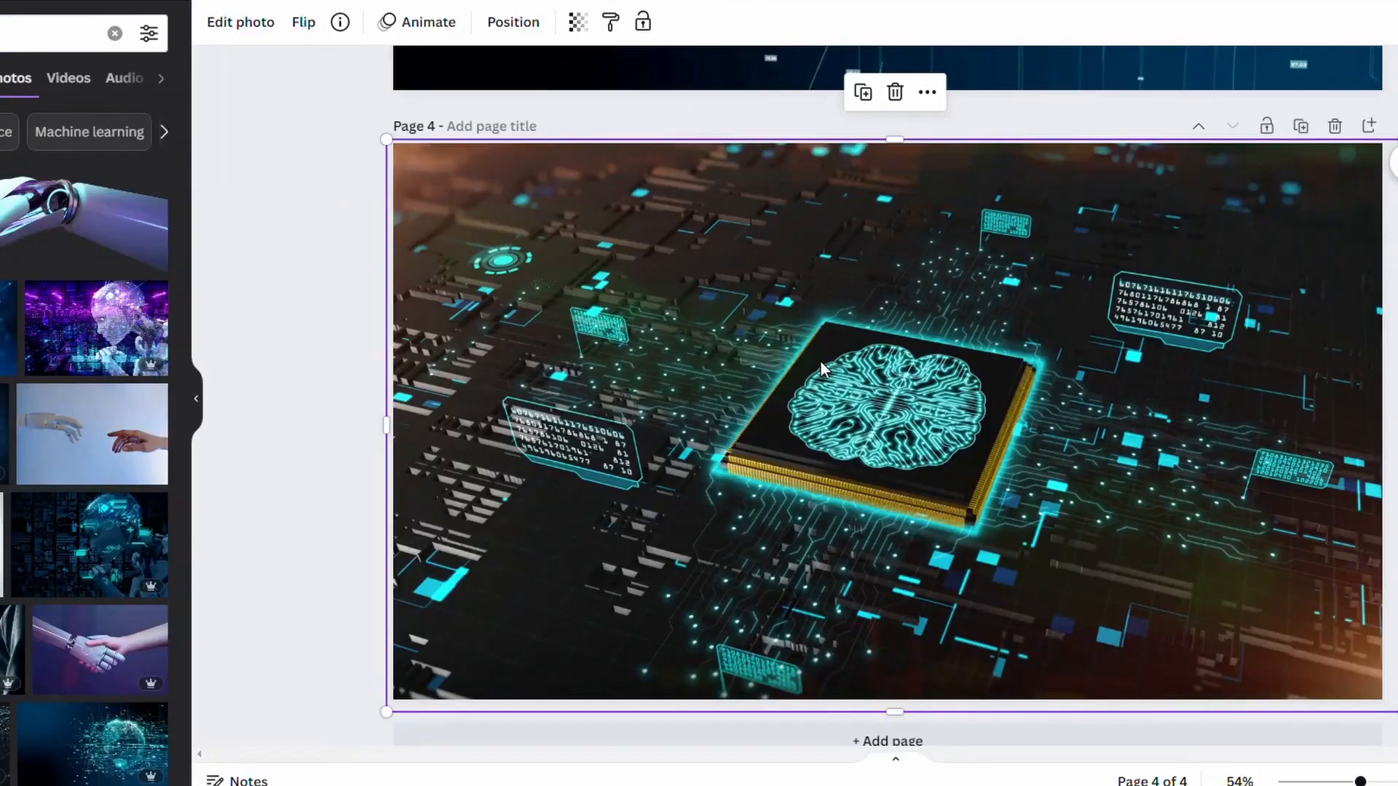
# In the Canva design, add a fifth page and fill it with the photo of the thinking robot in blue light.
pyautogui.scroll(20, 820, 361)
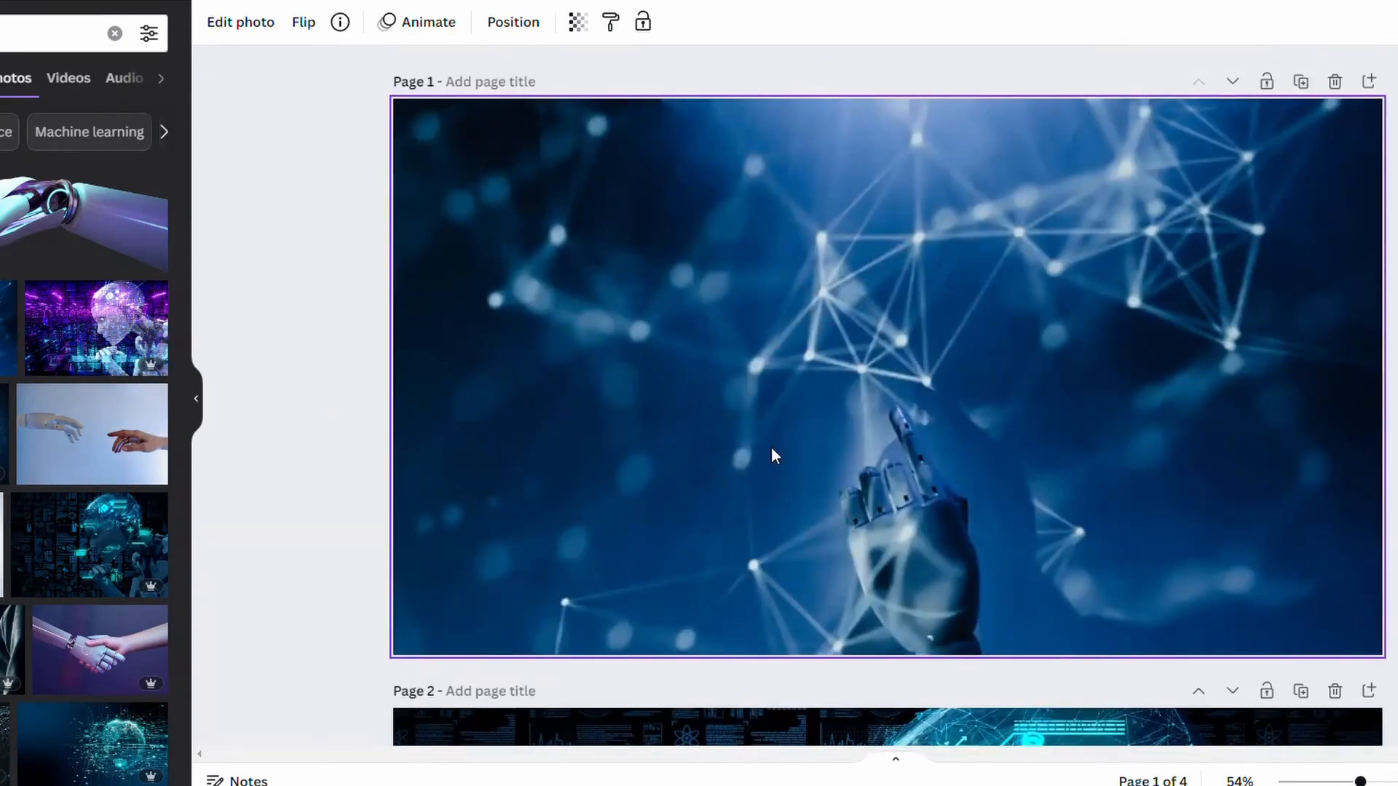
pyautogui.scroll(-20, 771, 447)
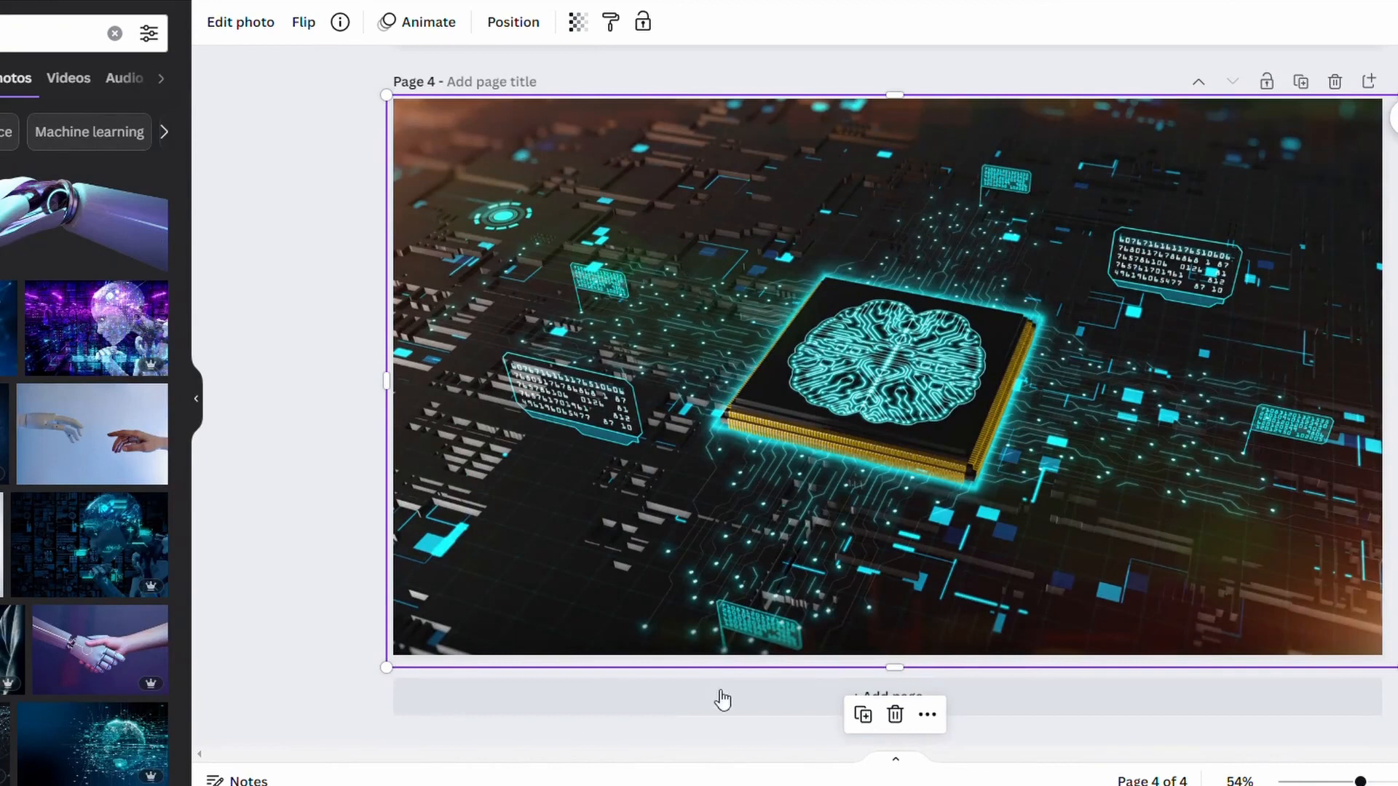
pyautogui.click(760, 701)
pyautogui.click(70, 559)
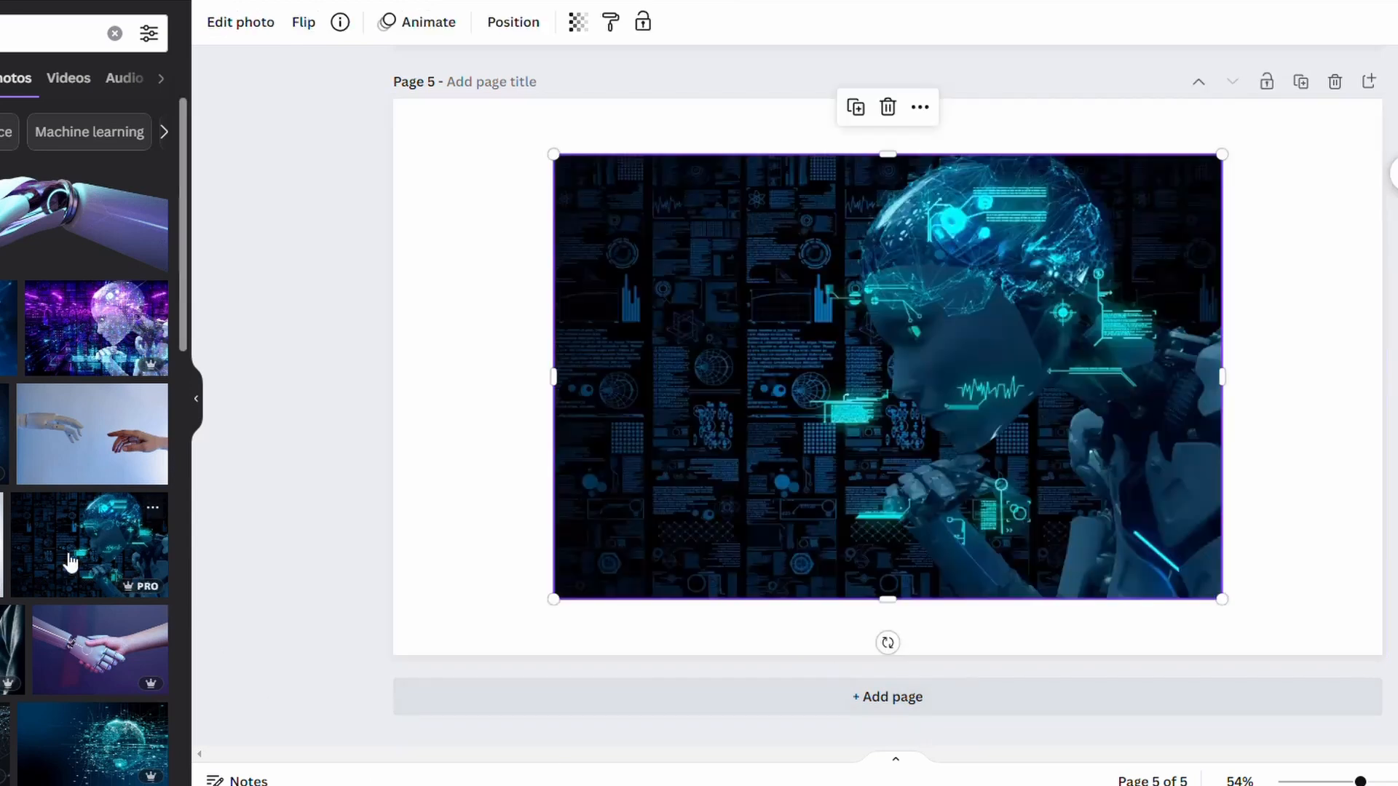
pyautogui.moveTo(554, 154); pyautogui.dragTo(393, 48)
pyautogui.moveTo(1221, 599); pyautogui.dragTo(1397, 728)
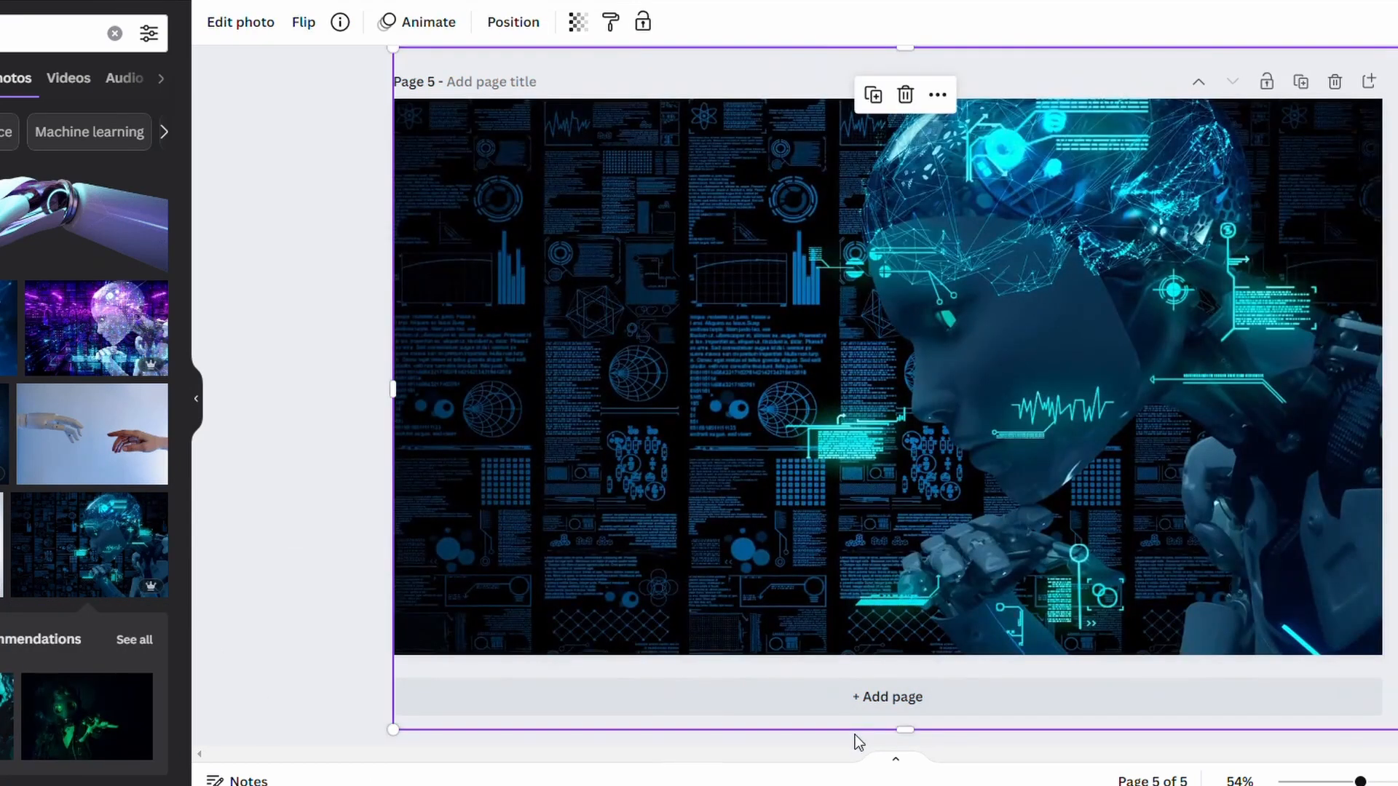
# Add a sixth page filled with the photo of a white robot beside large AI lettering.
pyautogui.click(861, 697)
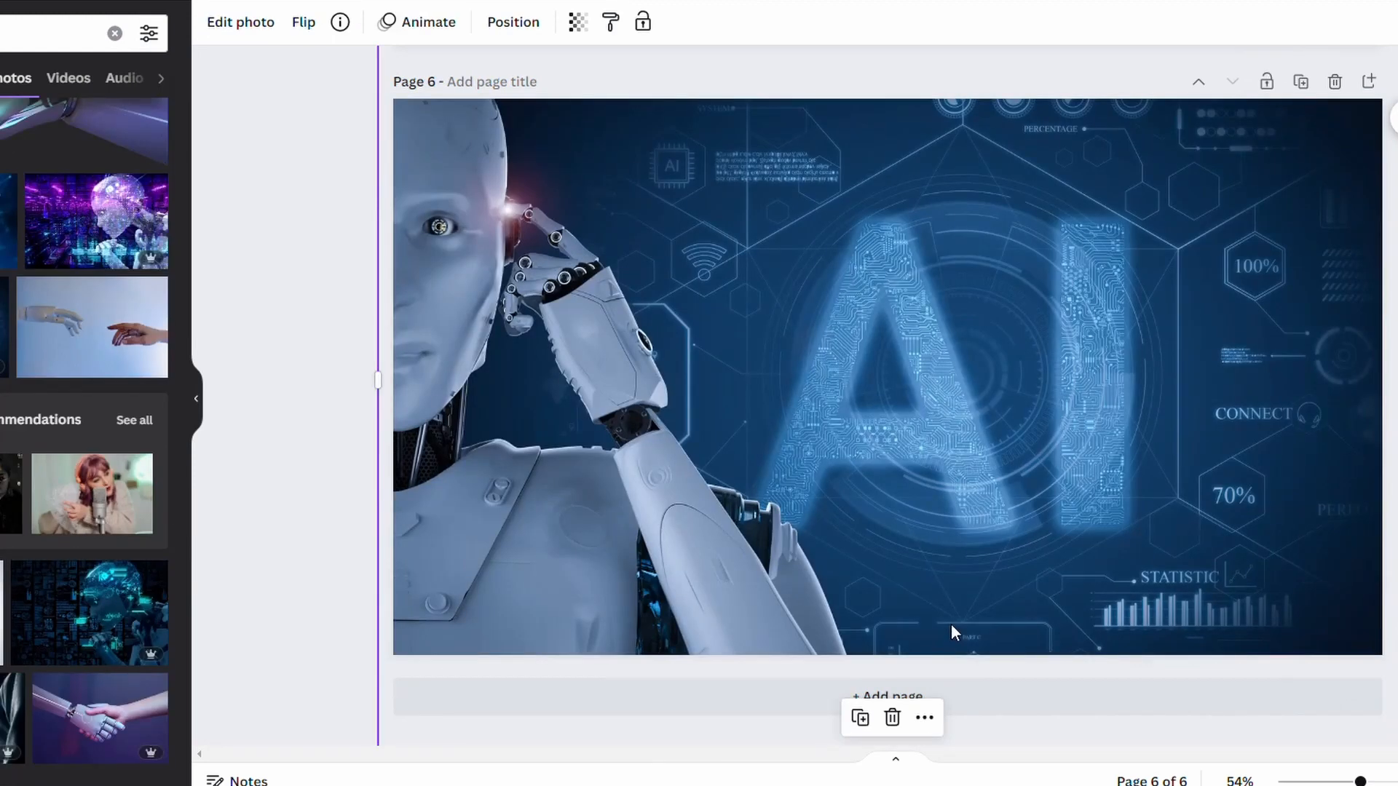
pyautogui.scroll(2, 951, 624)
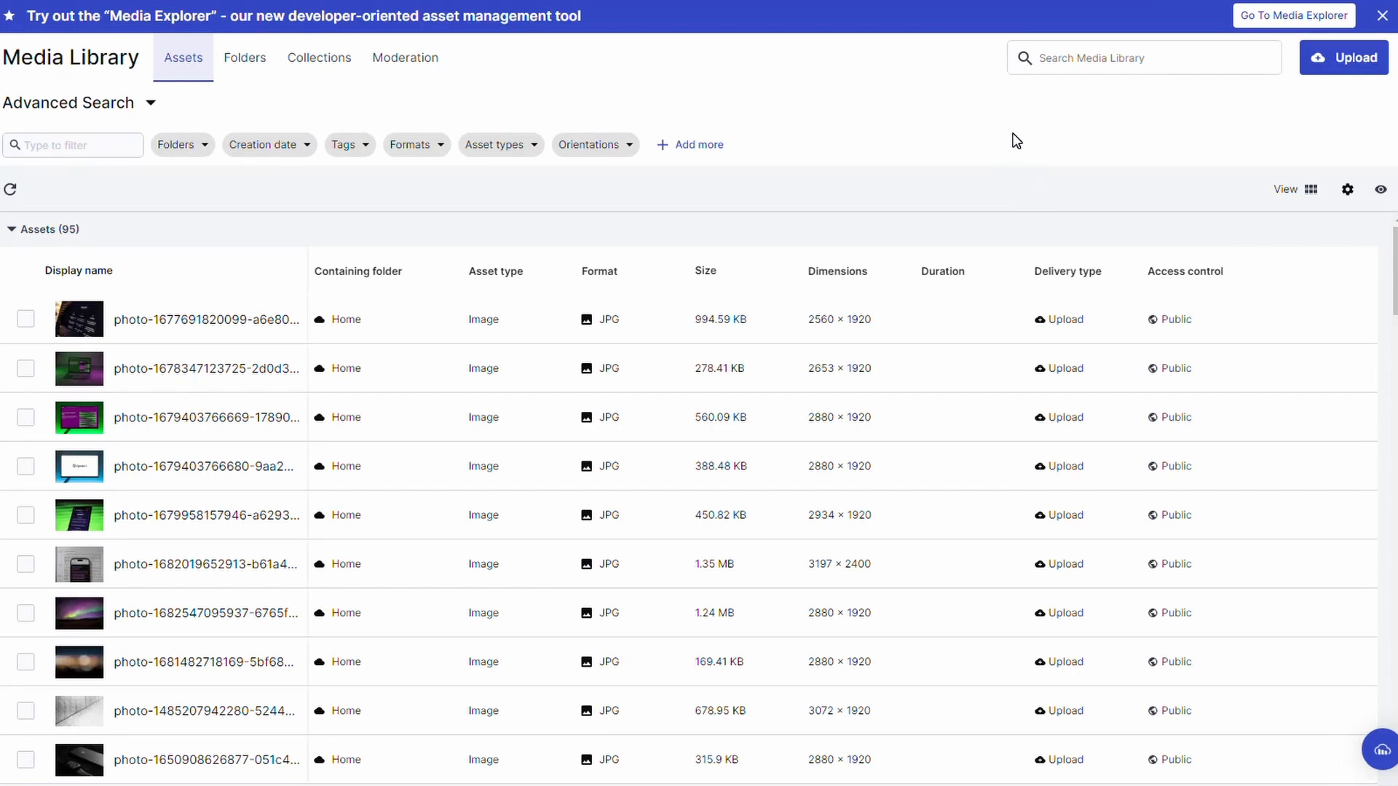
# In the Cloudinary media library, view the Unsplash upload source with landscape results for "gpt", and close it.
pyautogui.click(1339, 60)
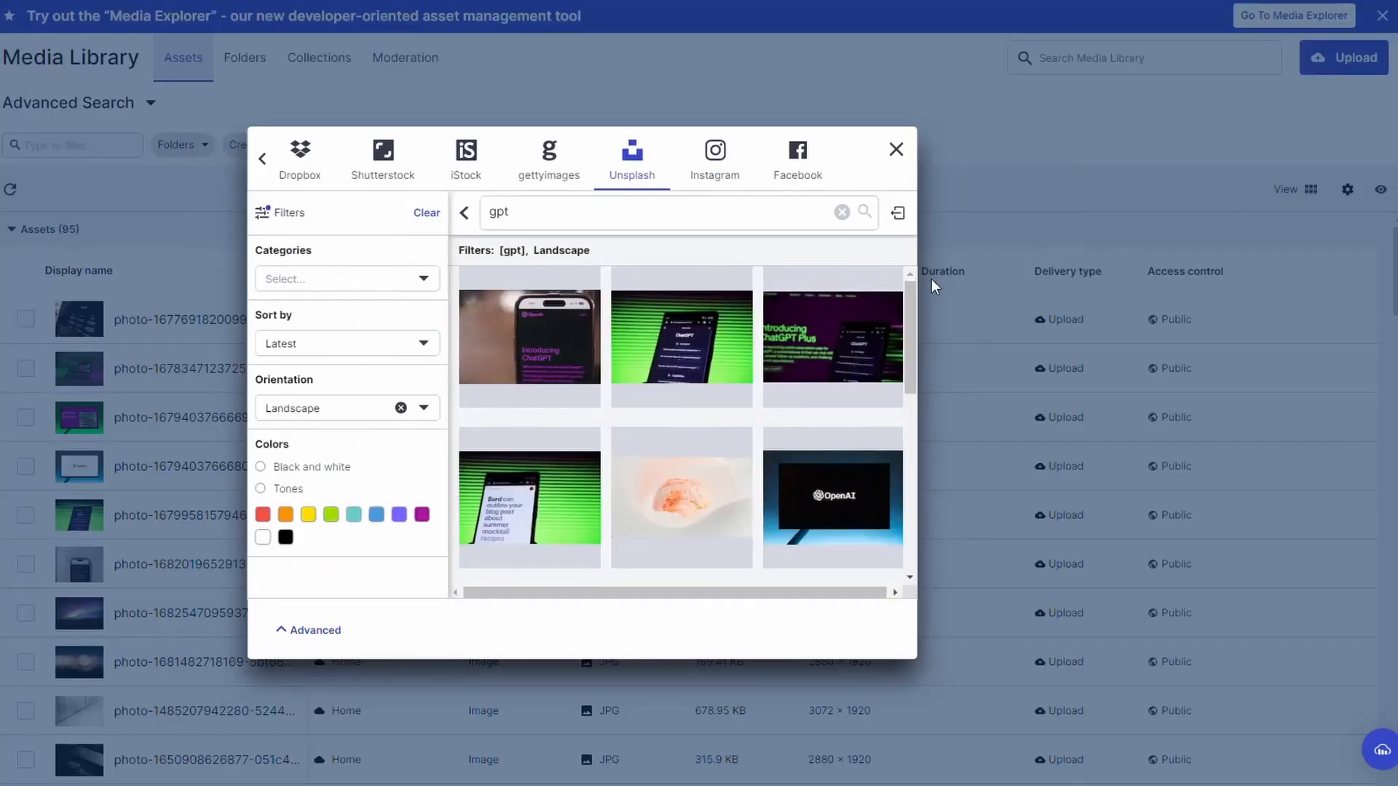
pyautogui.moveTo(789, 290)
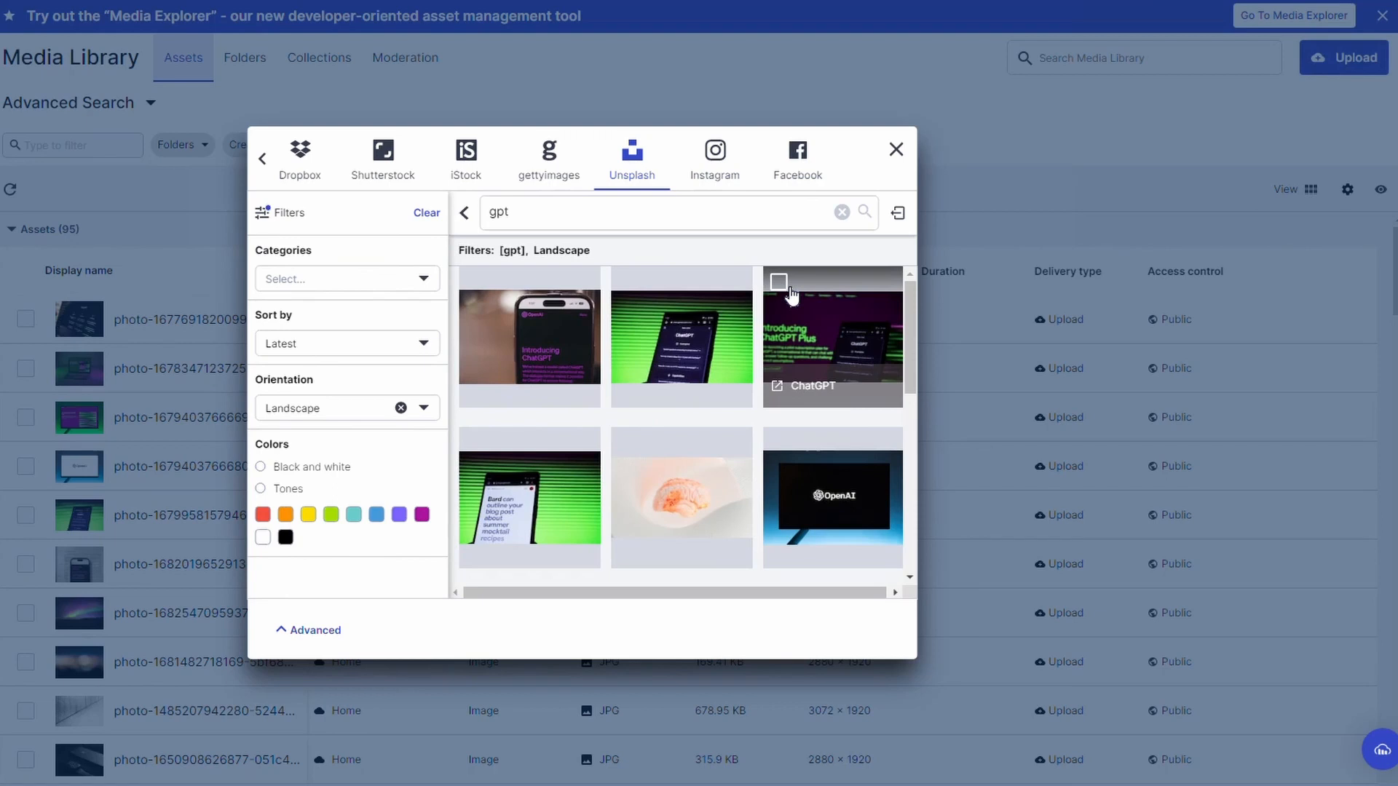
pyautogui.moveTo(800, 169); pyautogui.dragTo(672, 179)
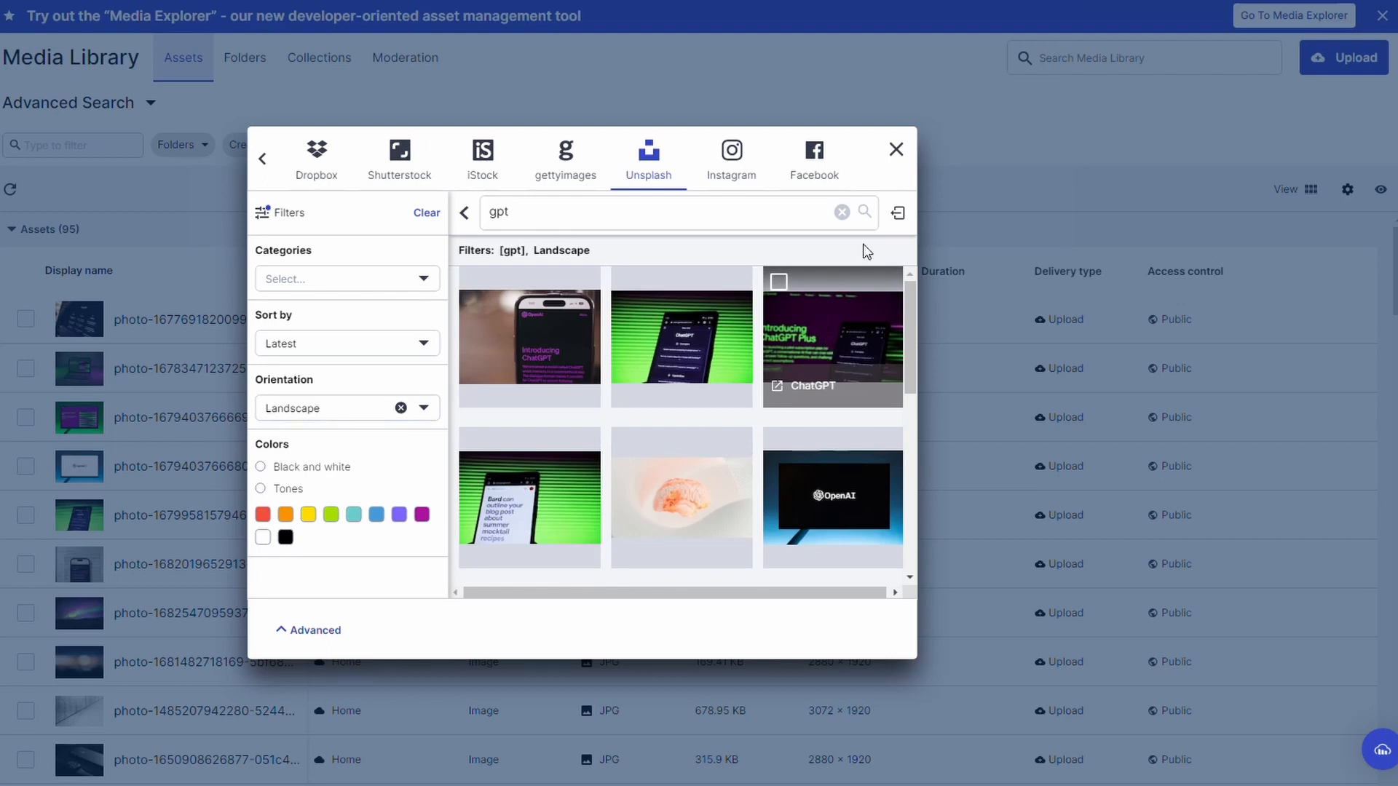
pyautogui.click(894, 149)
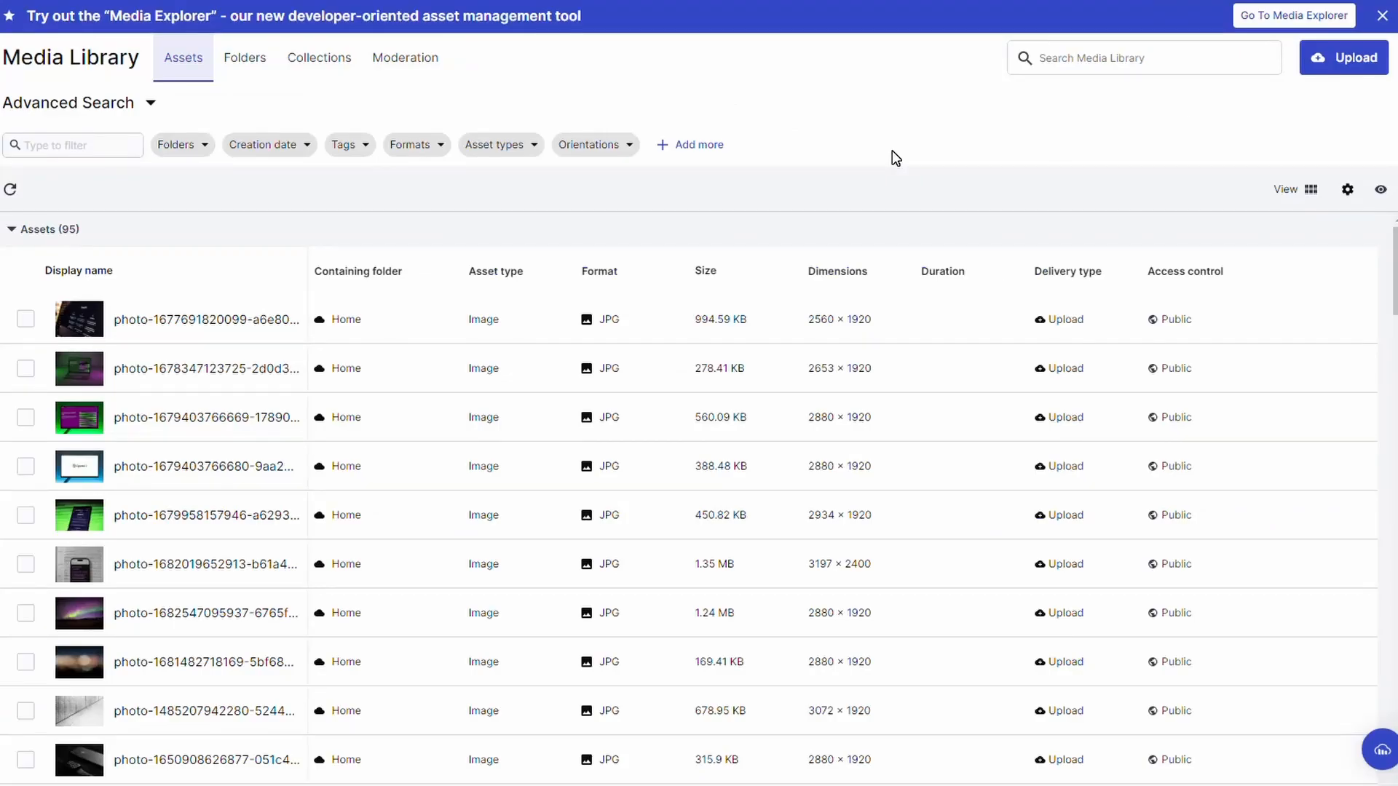
# Copy the URL of the first image asset in the media library.
pyautogui.moveTo(1230, 331)
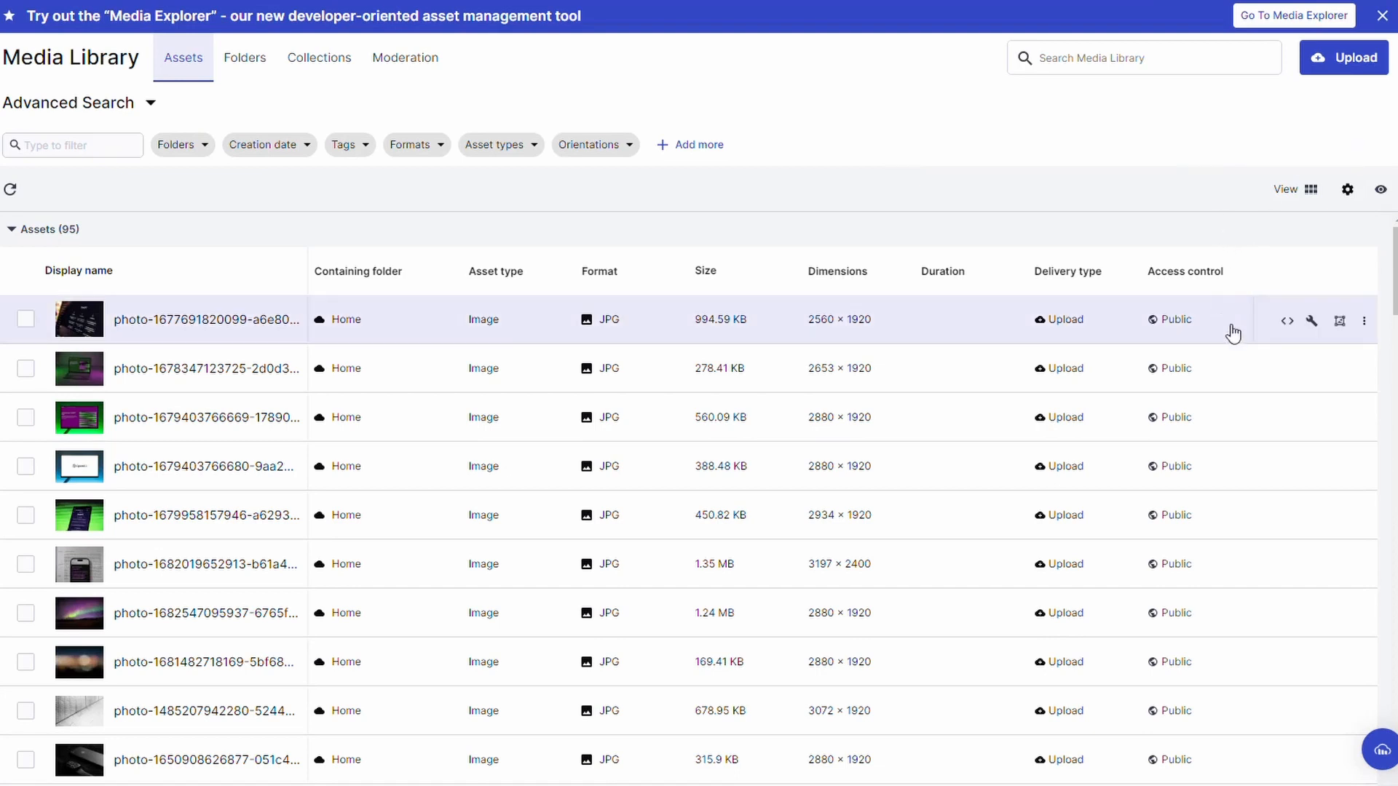
pyautogui.click(1286, 322)
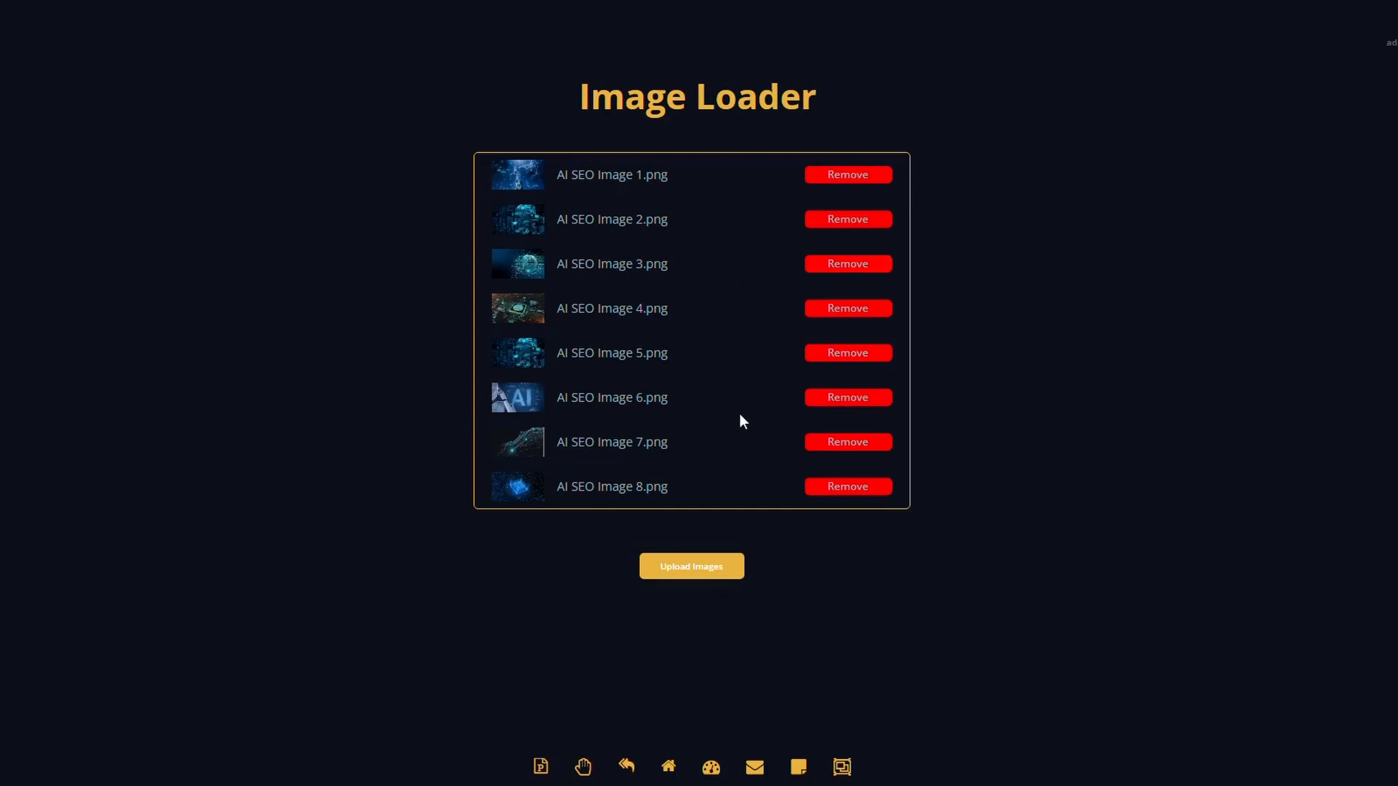
# In Image Loader, upload all listed images except AI SEO Image 1.png and AI SEO Image 6.png, and export their URLs.
pyautogui.click(838, 399)
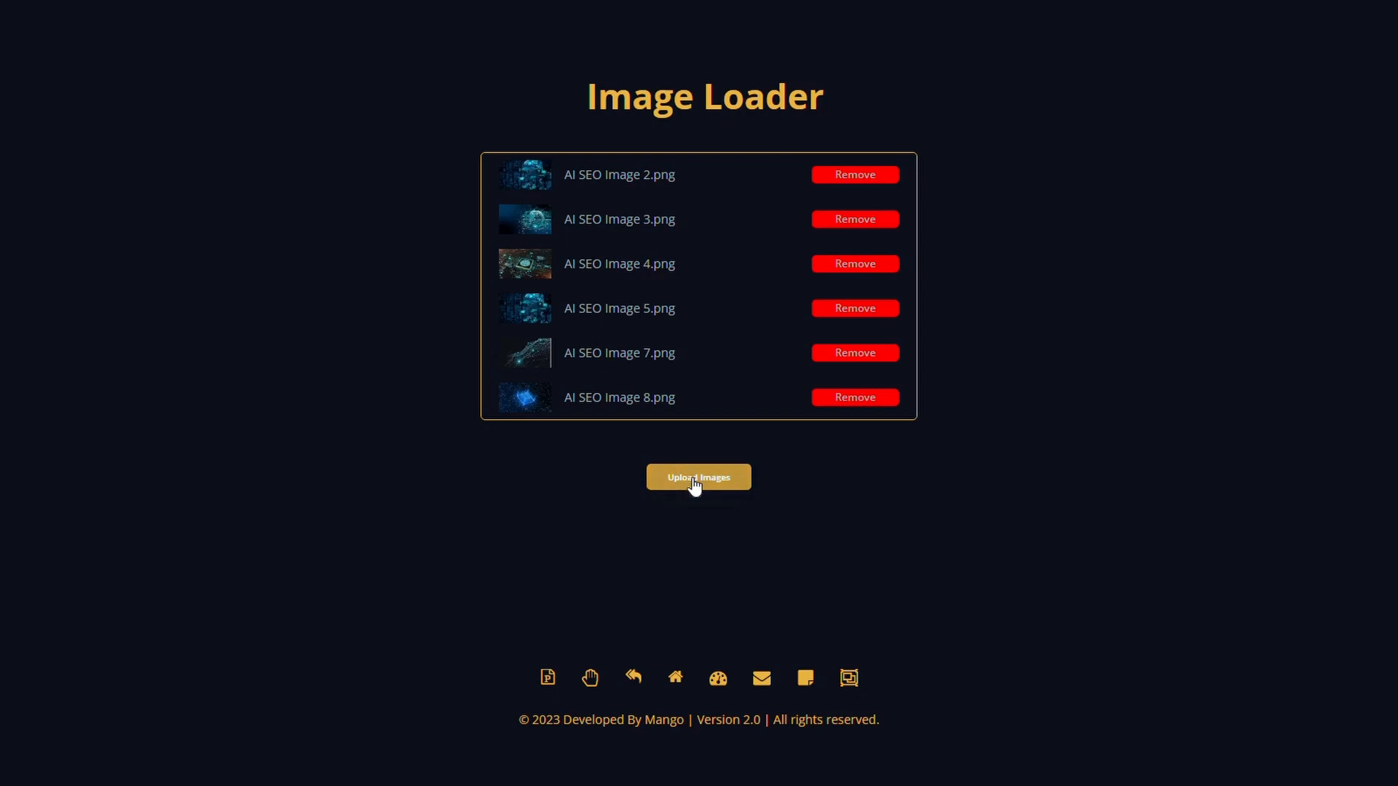
pyautogui.click(693, 479)
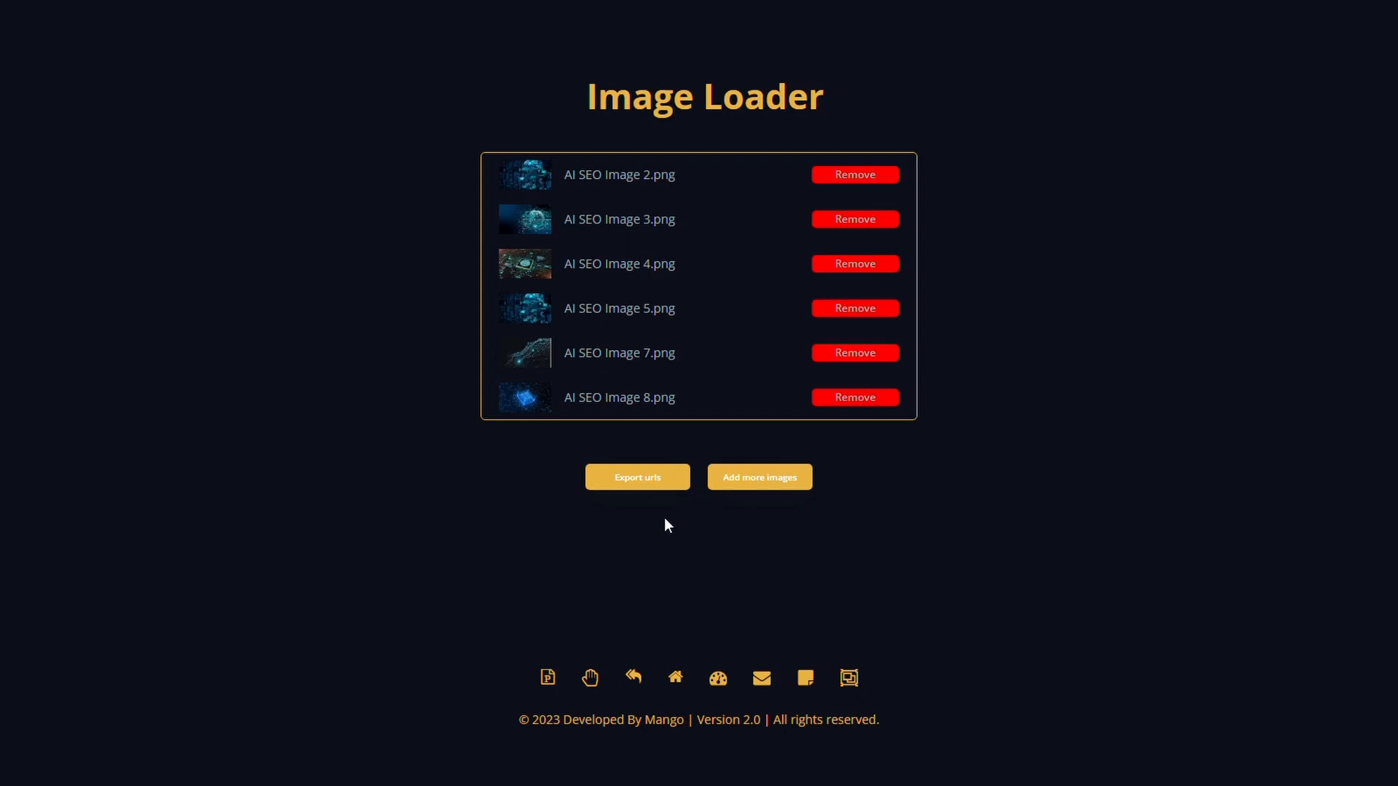
pyautogui.click(646, 480)
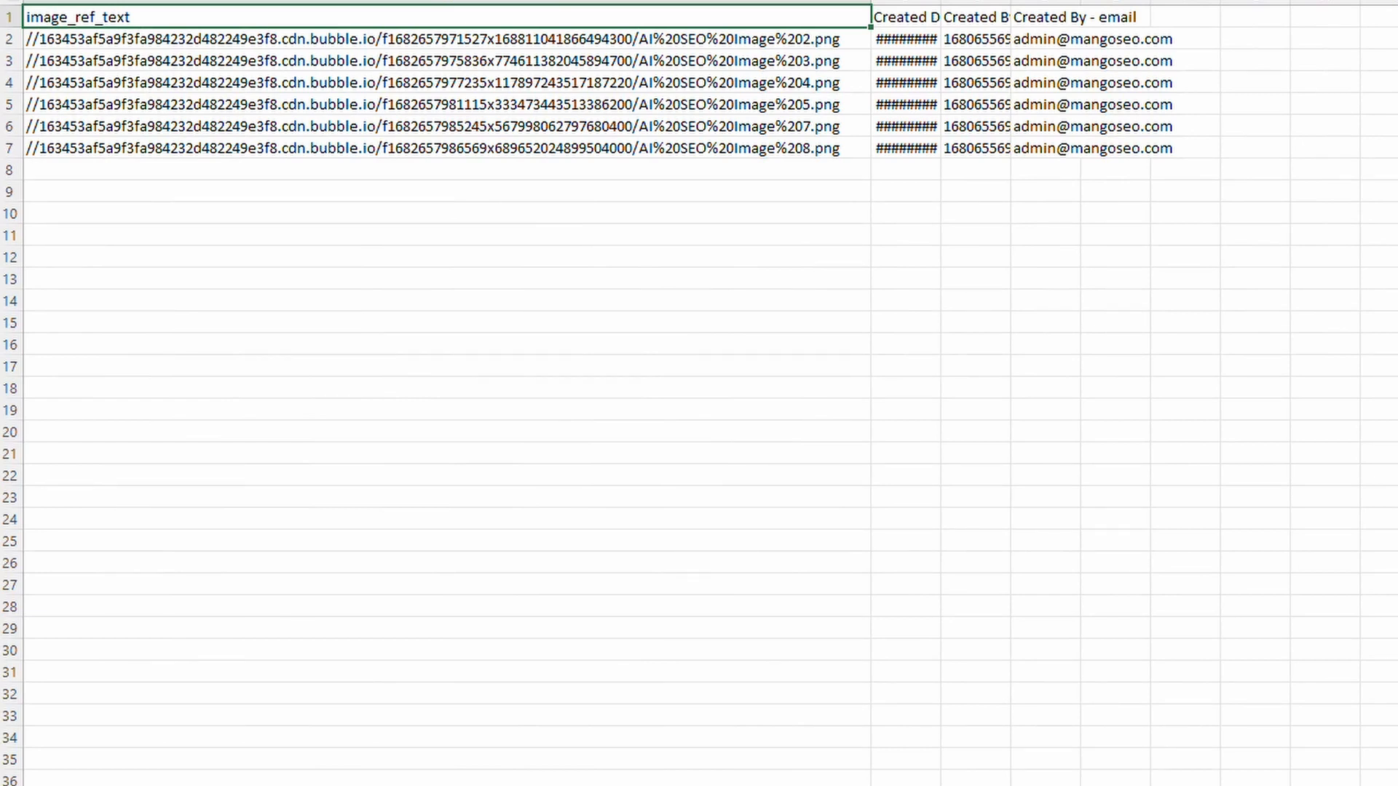
# Copy the image_ref_text links in rows 2 to 7 and paste them into the image-url column of the blog sheet from H2.
pyautogui.moveTo(447, 39); pyautogui.dragTo(446, 148)
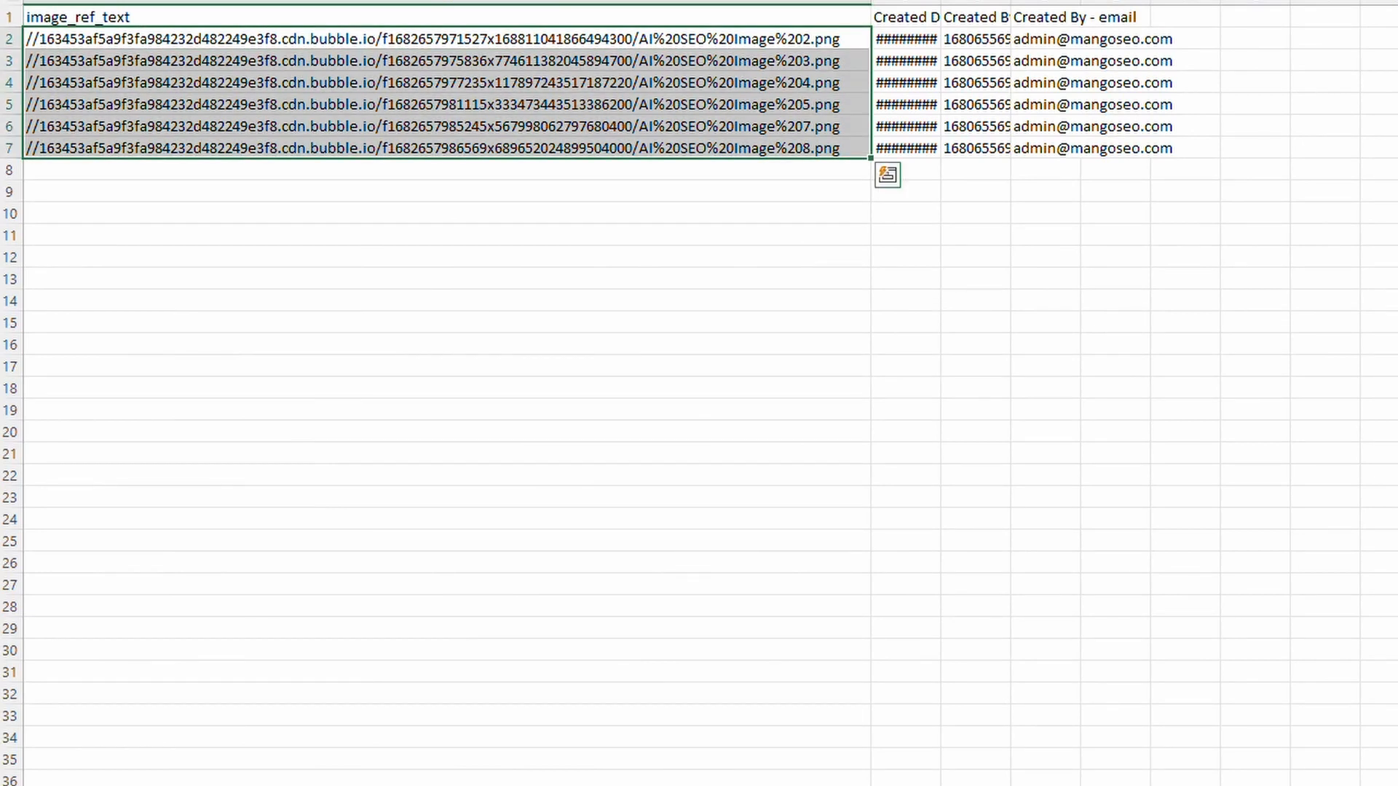
pyautogui.hotkey('ctrl', 'c')
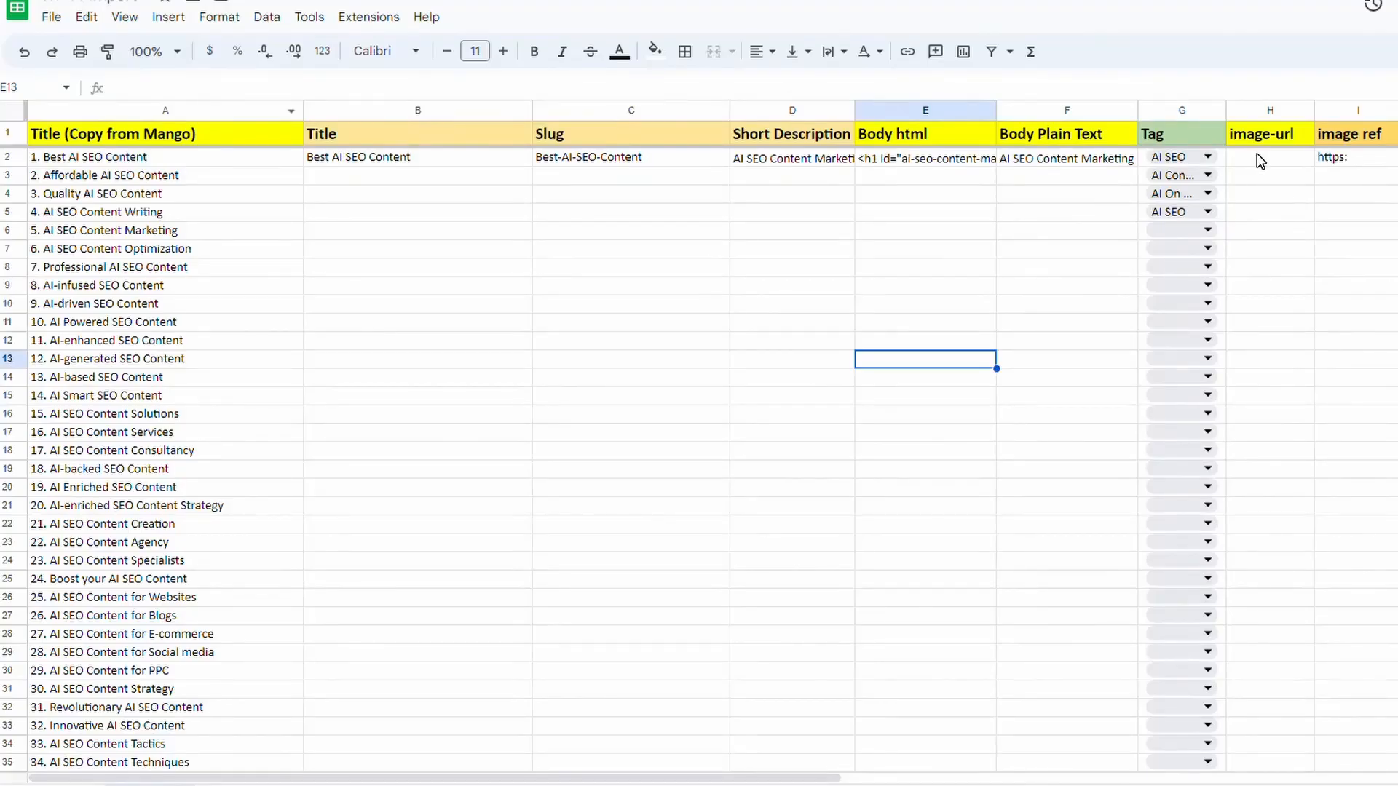
pyautogui.click(1261, 156)
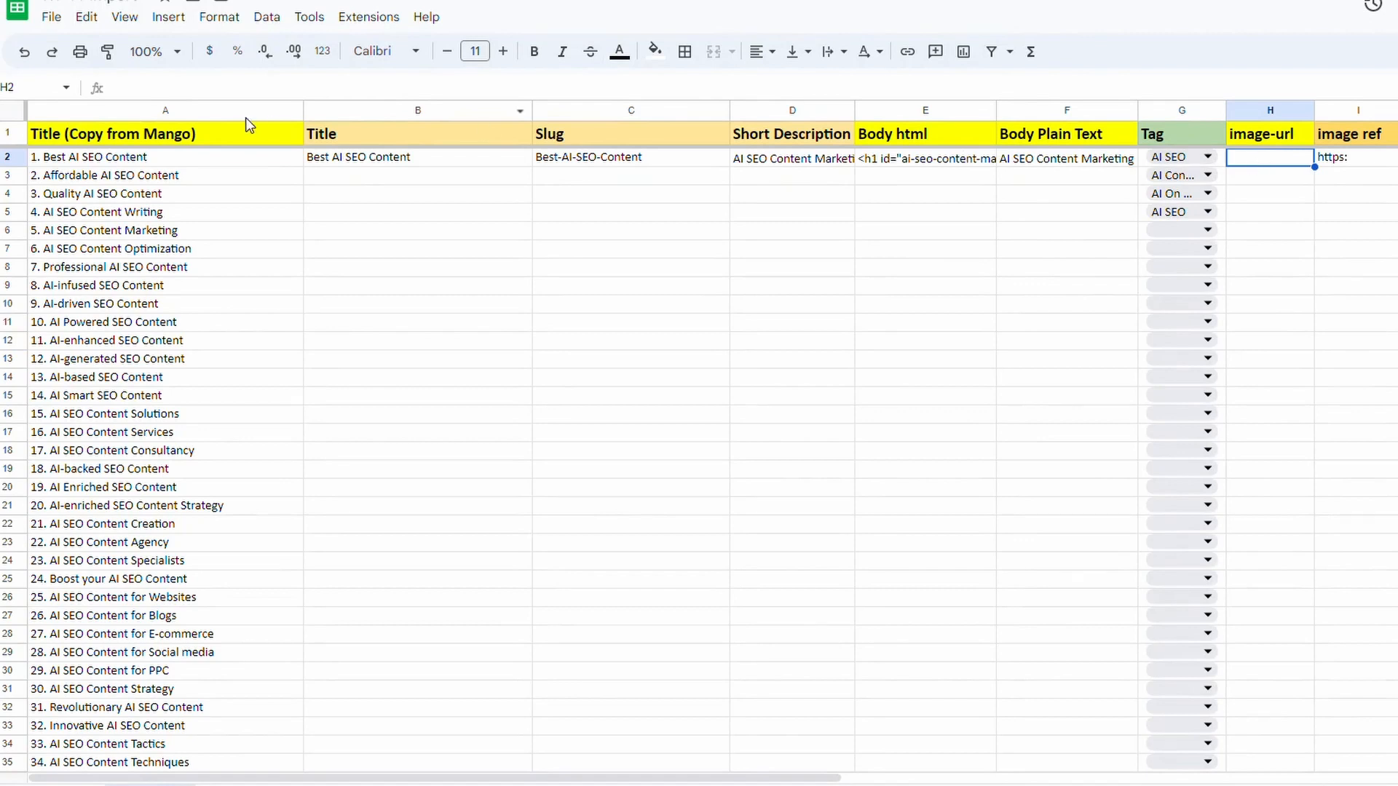
pyautogui.hotkey('ctrl', 'v')
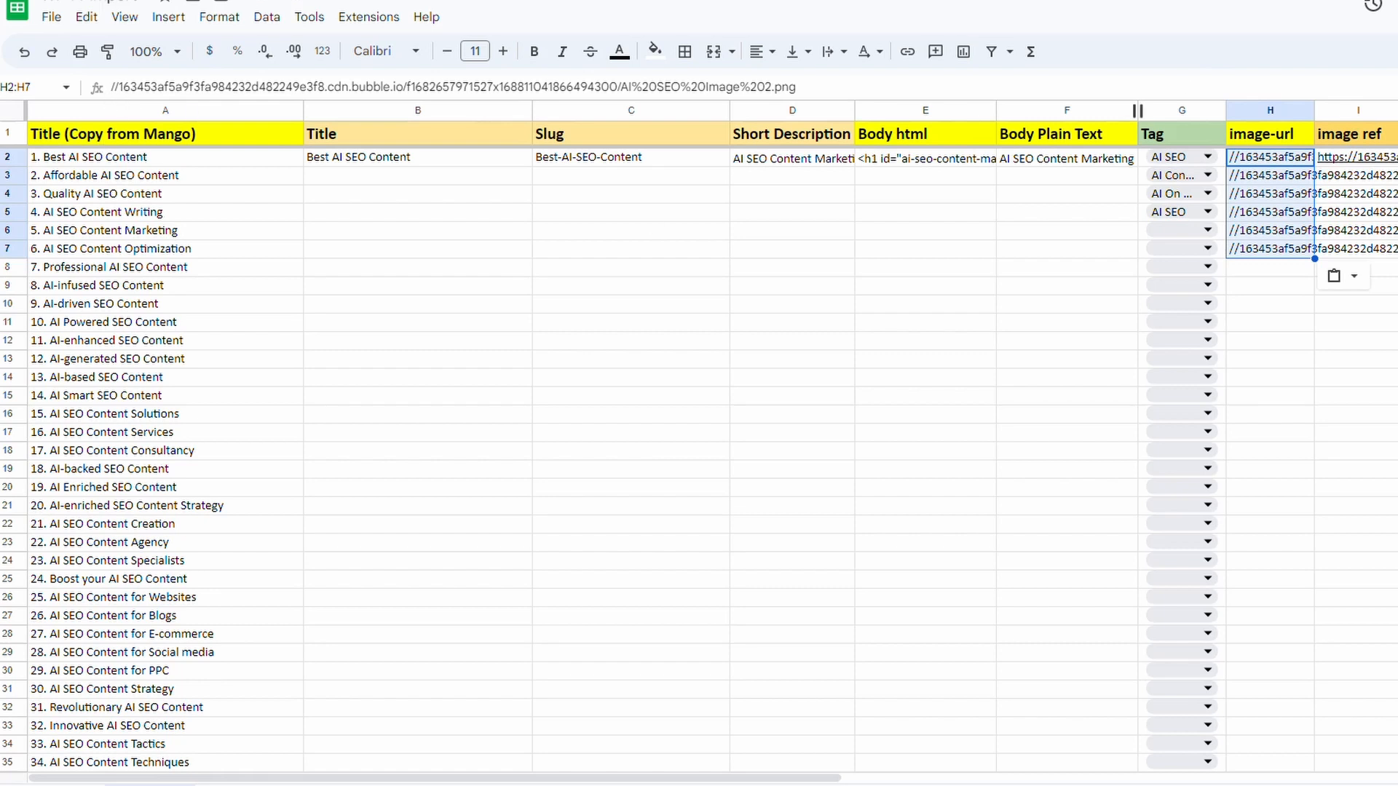
pyautogui.click(1357, 159)
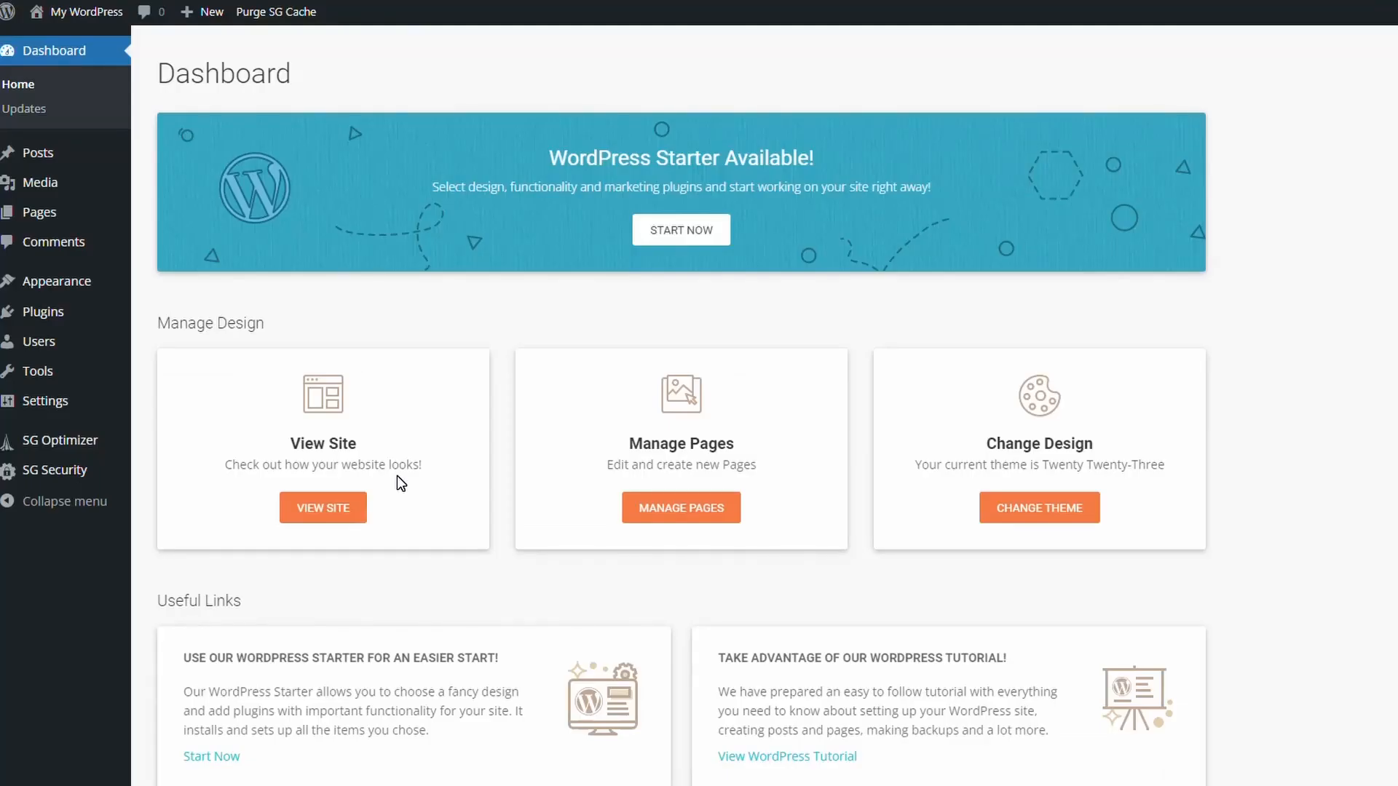
# In WordPress, find plugins for "wp csv importer", and install and activate "Import All Pages, Post types, Products, Orders, and Users as XML & CSV".
pyautogui.click(40, 312)
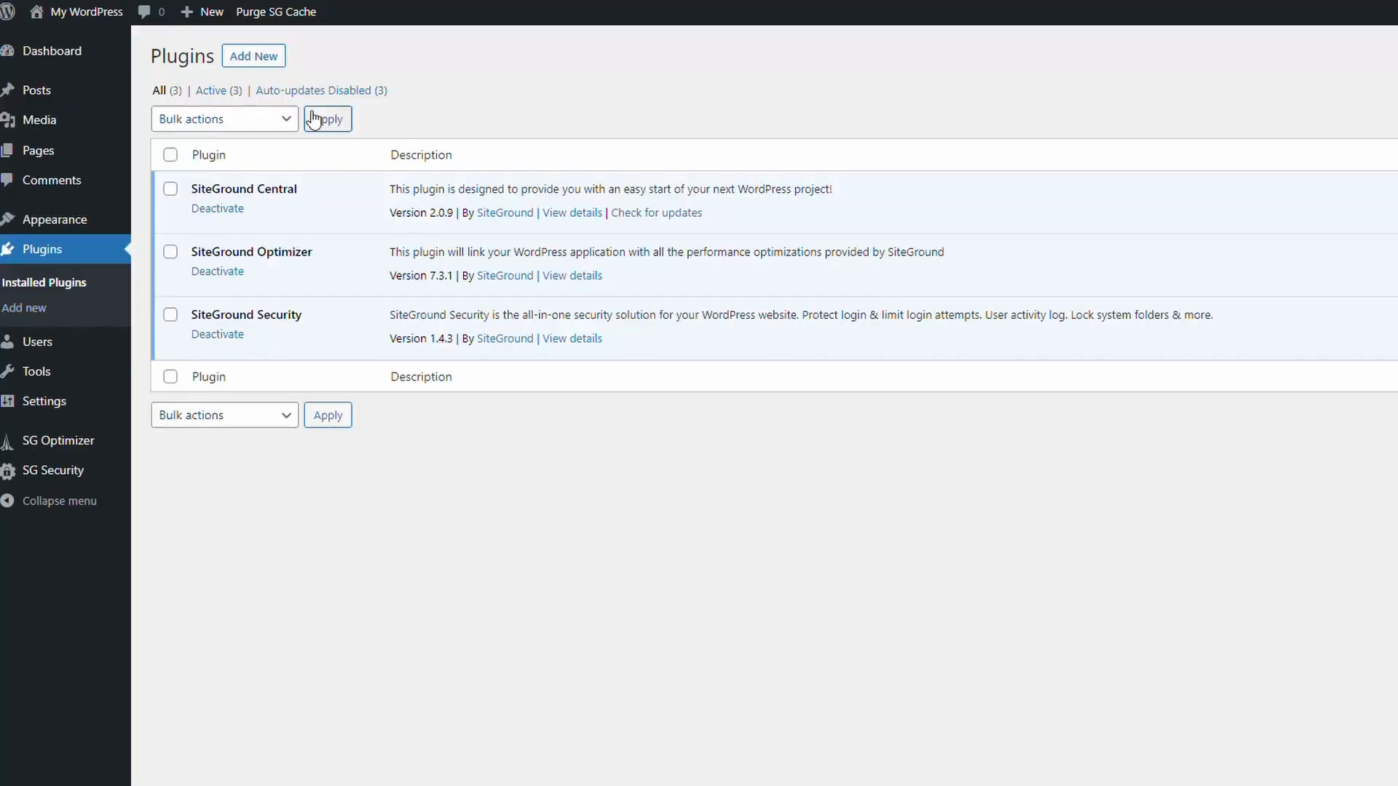
pyautogui.click(263, 56)
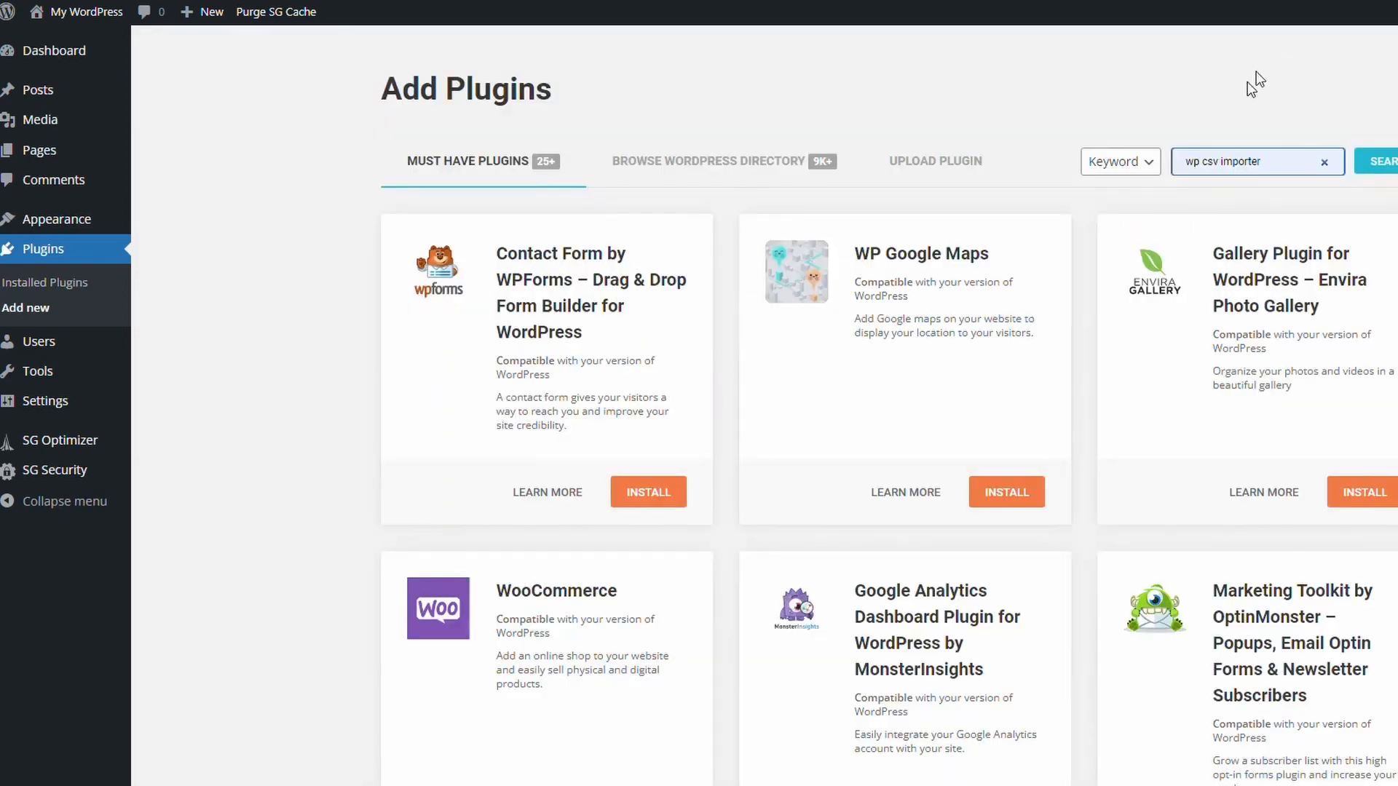
pyautogui.click(1385, 167)
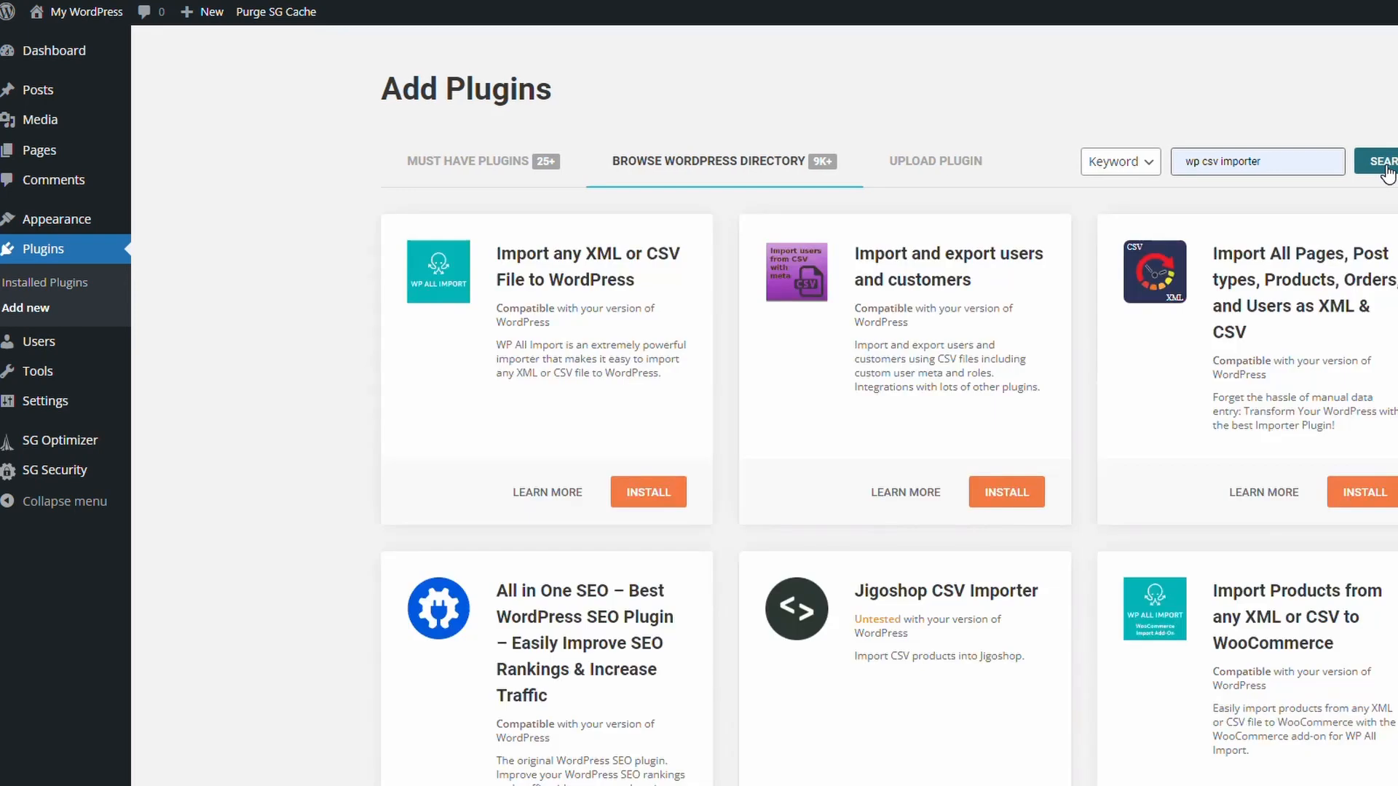
pyautogui.click(1367, 501)
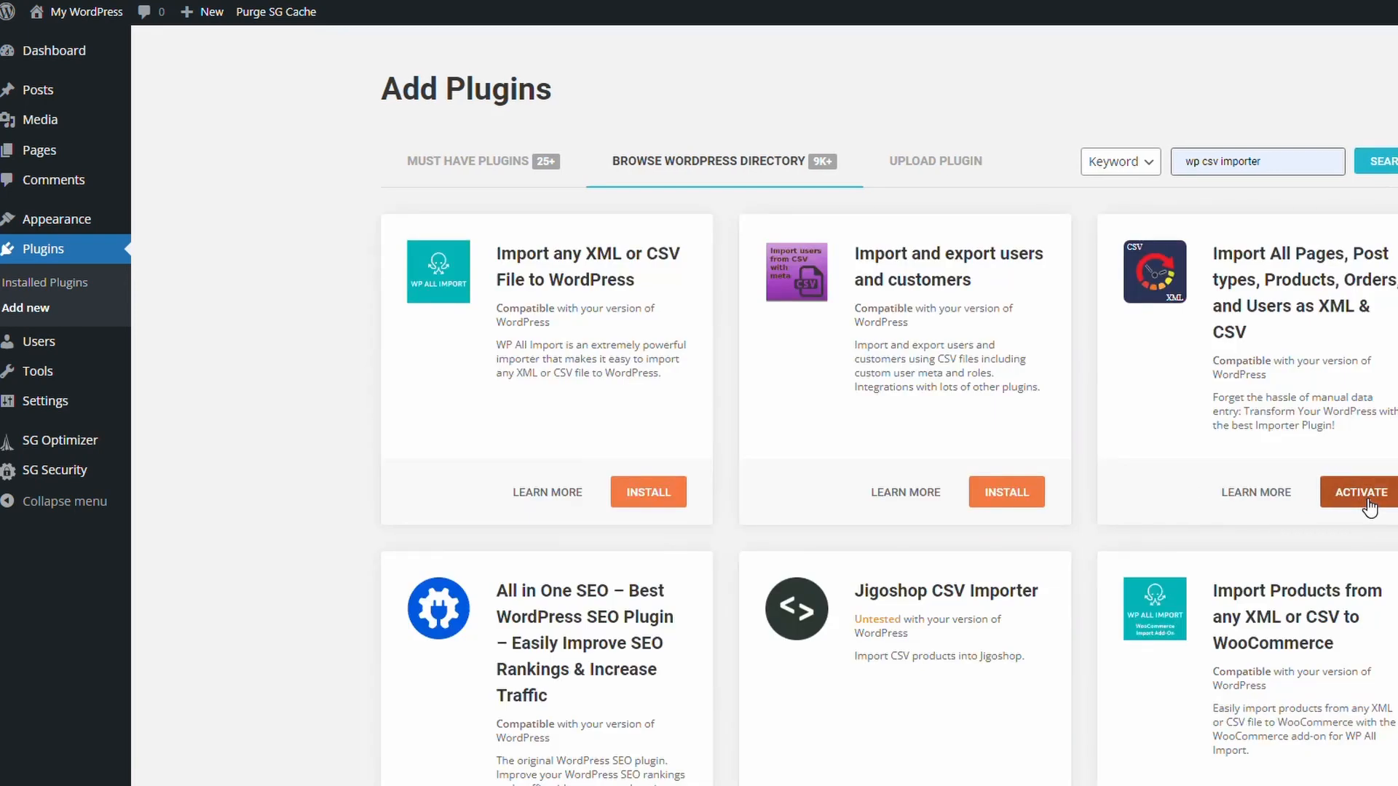
pyautogui.click(1367, 502)
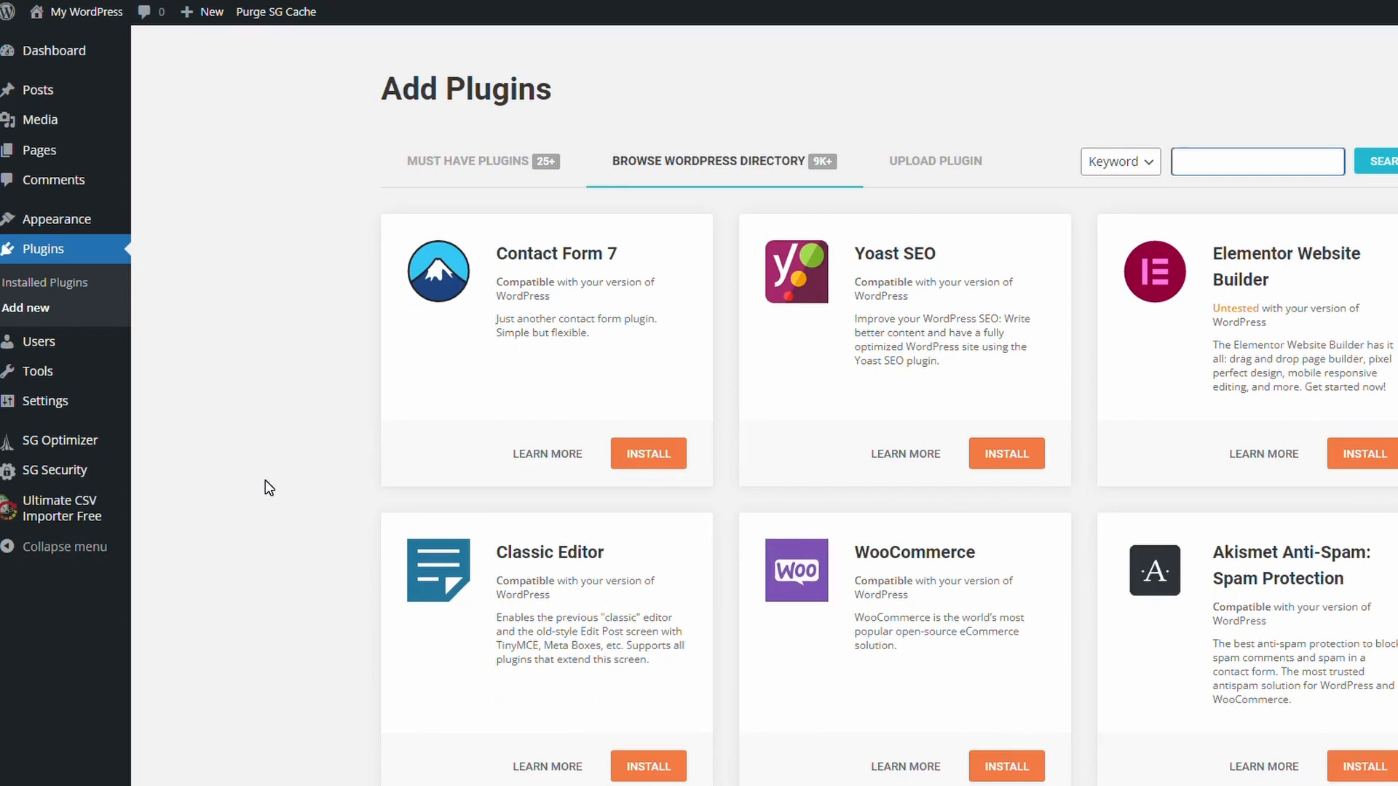
# Open Ultimate CSV Importer Free and proceed with importing WP-Import-v1.csv as new items of type Posts.
pyautogui.click(56, 514)
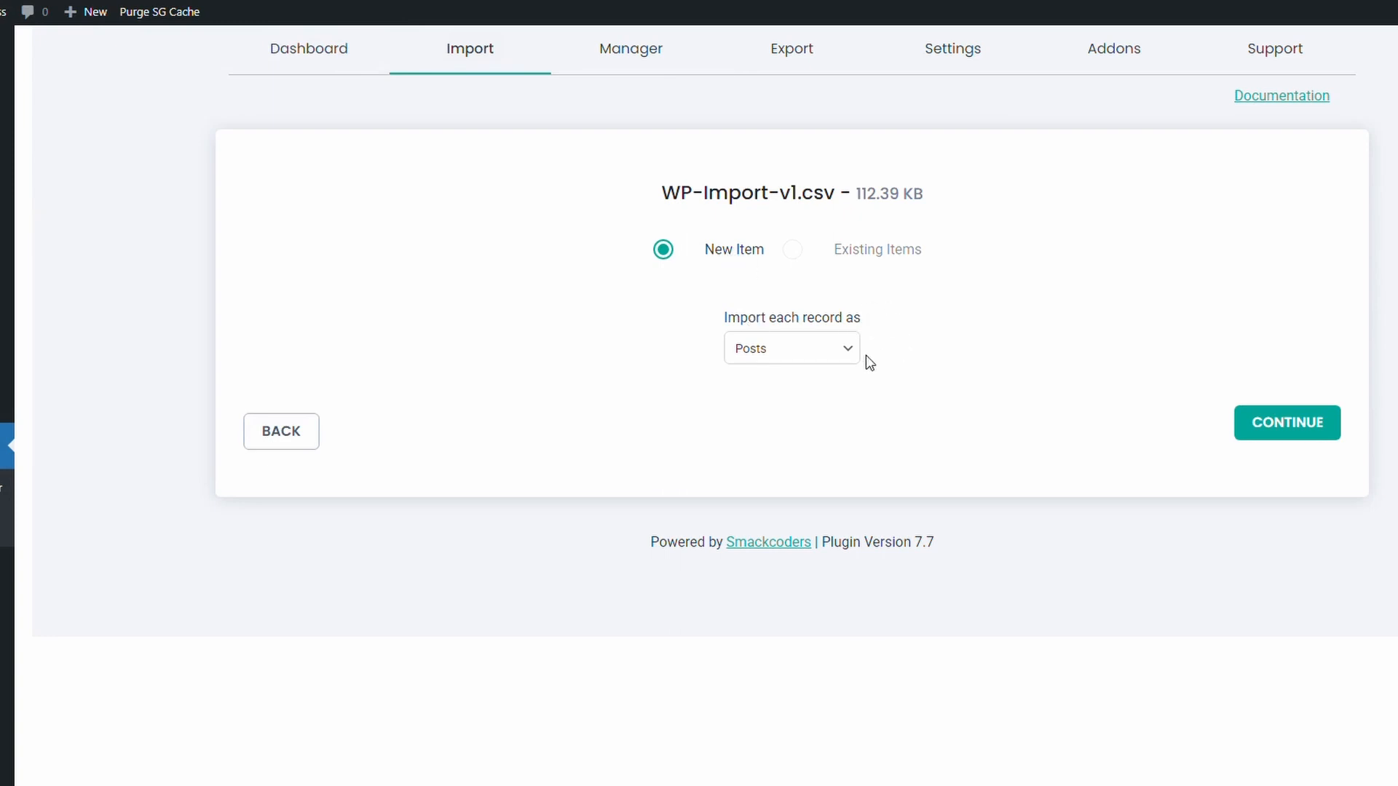
pyautogui.click(1288, 426)
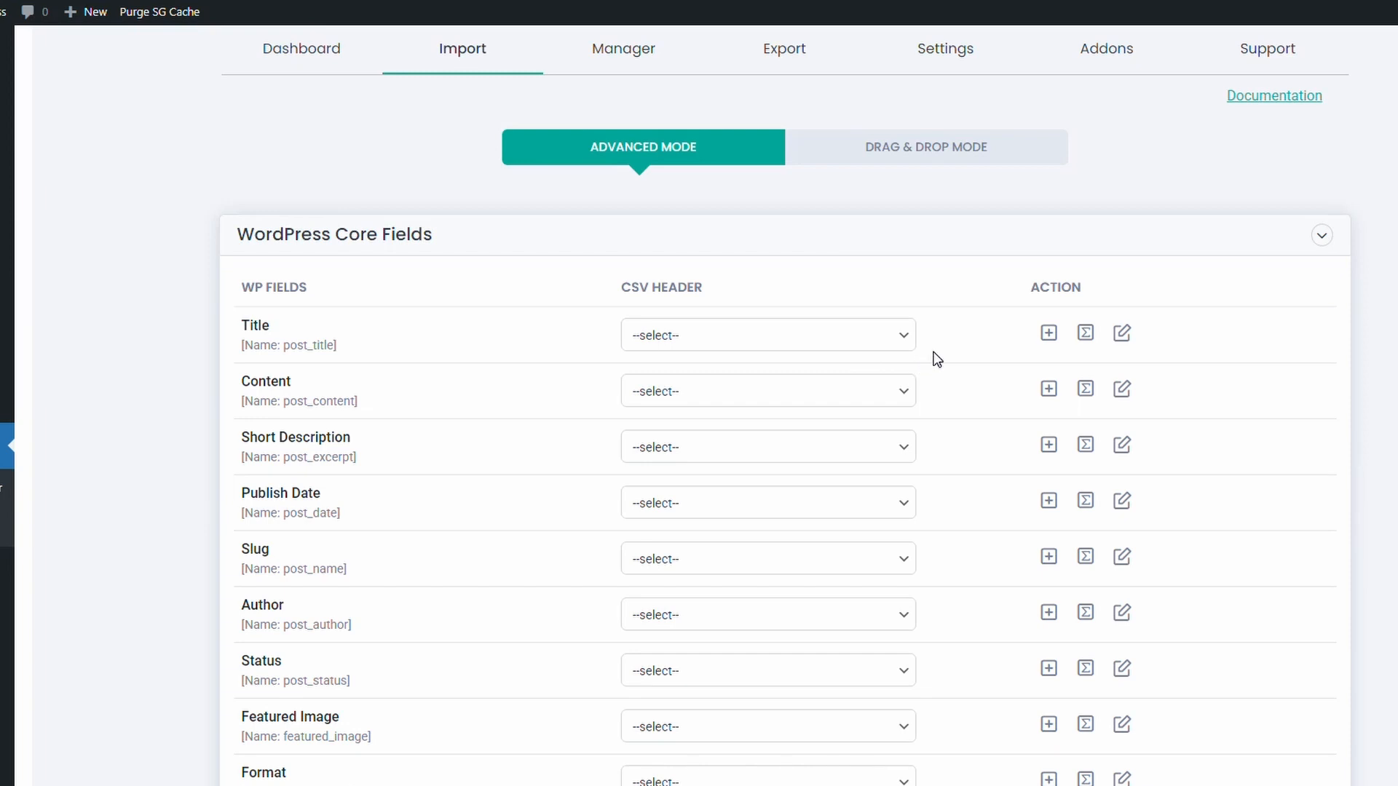
# Map the post's Title to Title, Content to Blog html1, and Short Description to Short Description from the CSV.
pyautogui.click(876, 338)
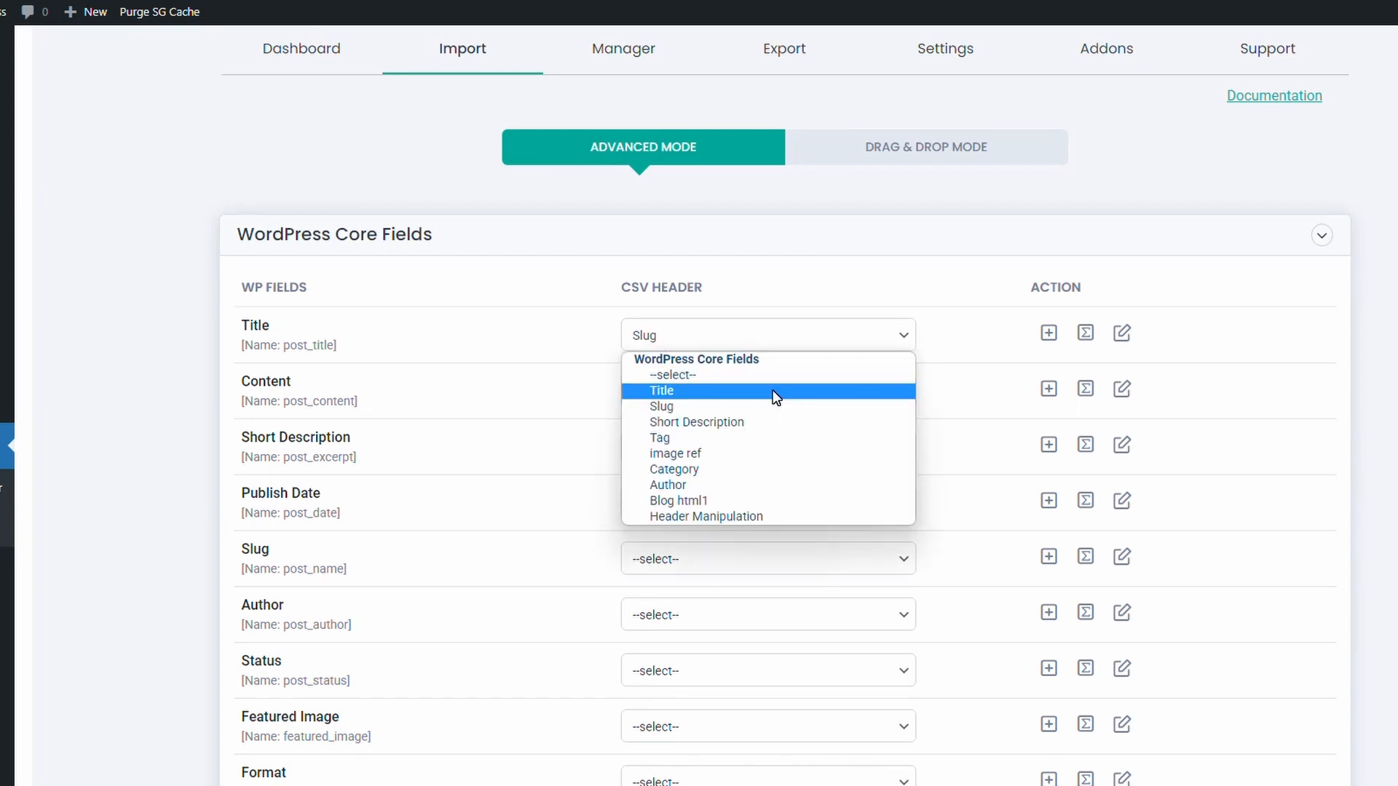
pyautogui.click(774, 394)
pyautogui.click(776, 398)
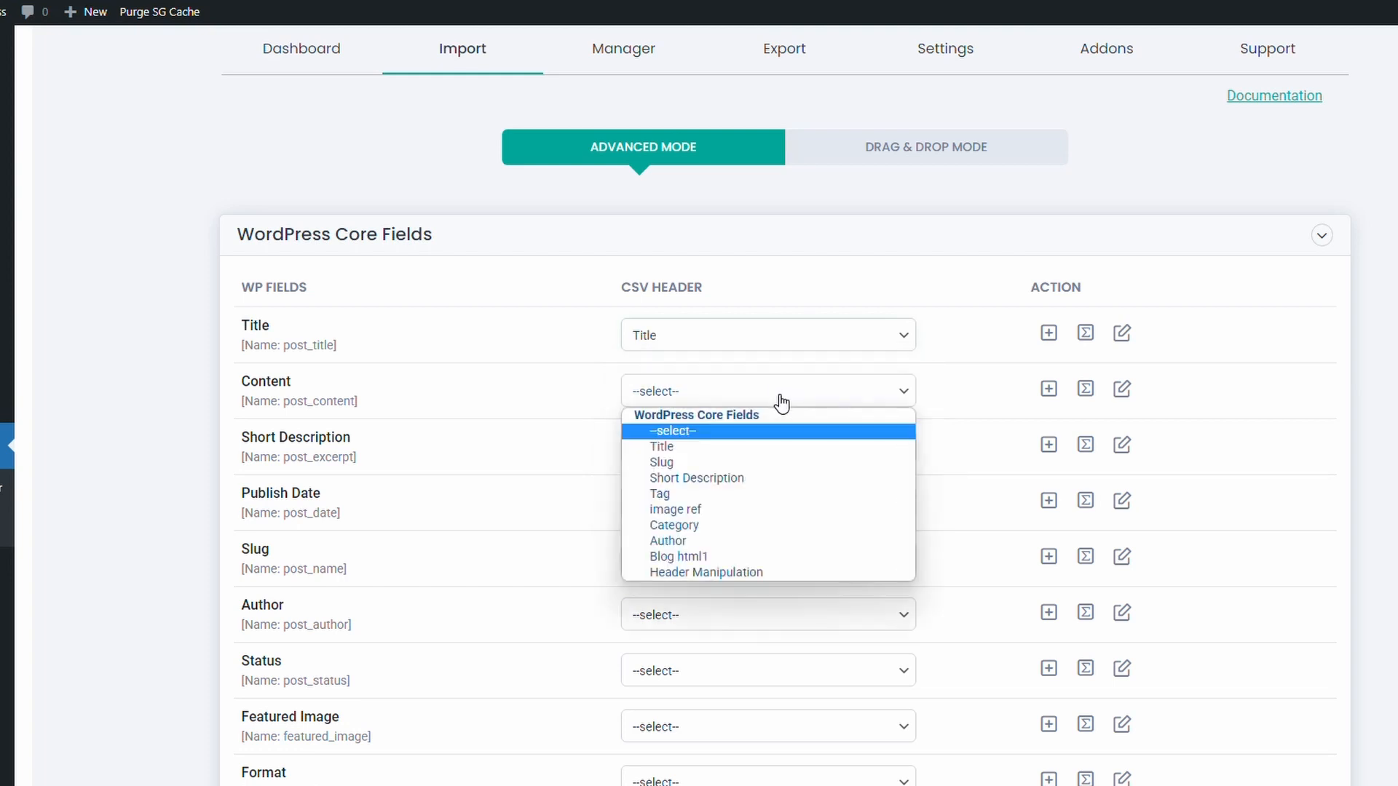
pyautogui.click(732, 557)
pyautogui.click(764, 451)
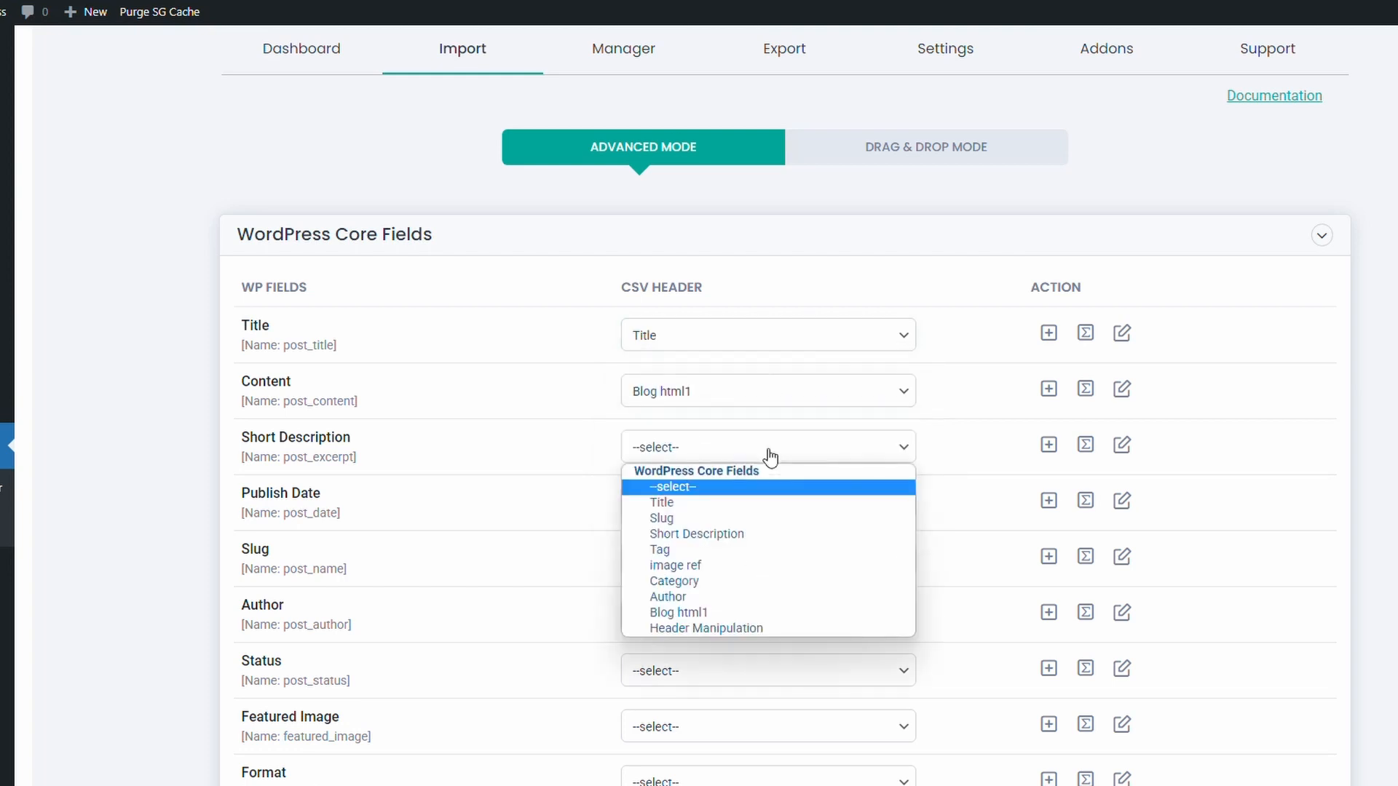
pyautogui.click(749, 533)
# Map the core fields Slug to Slug, Author to Author, and Featured Image to image ref.
pyautogui.click(730, 570)
pyautogui.click(677, 630)
pyautogui.click(674, 615)
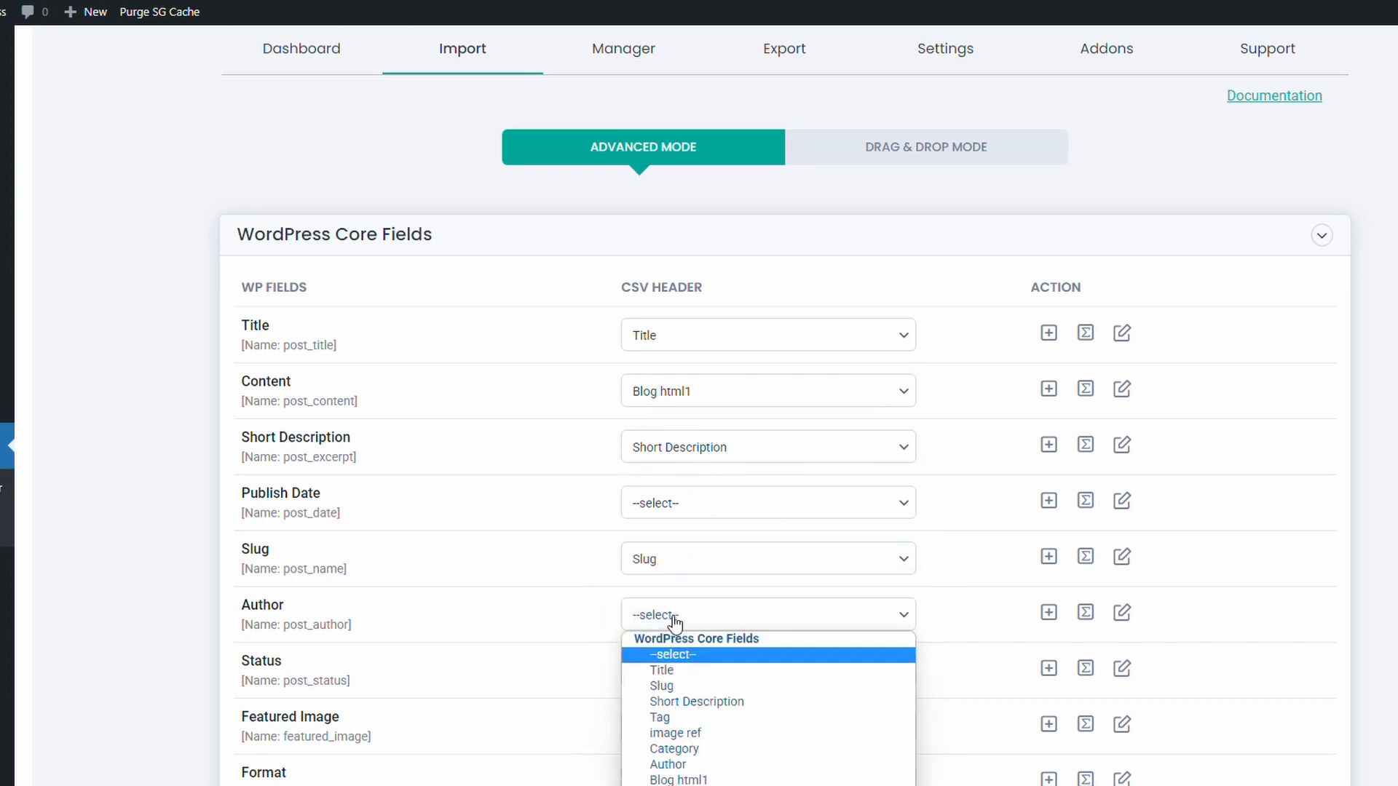
pyautogui.click(697, 765)
pyautogui.scroll(-2, 535, 699)
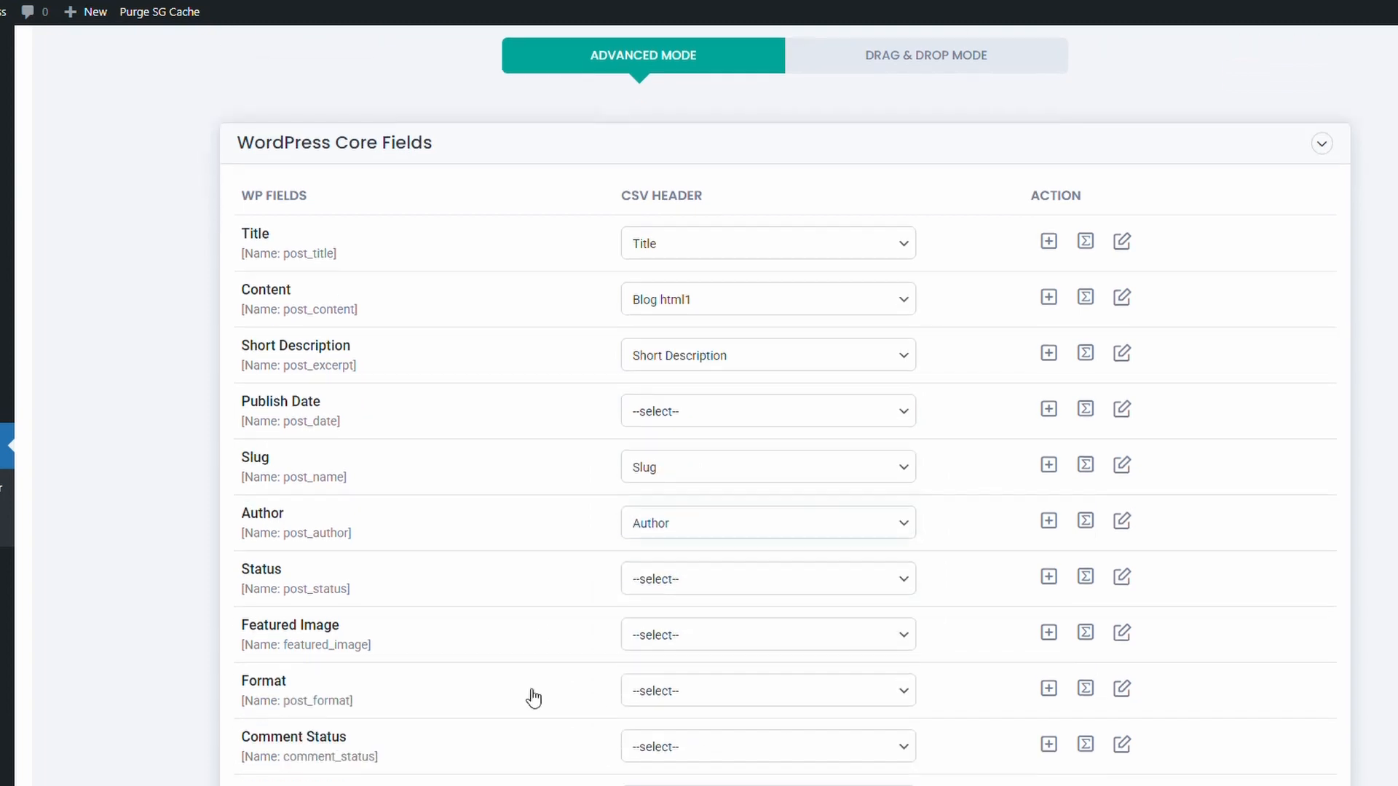
pyautogui.click(716, 618)
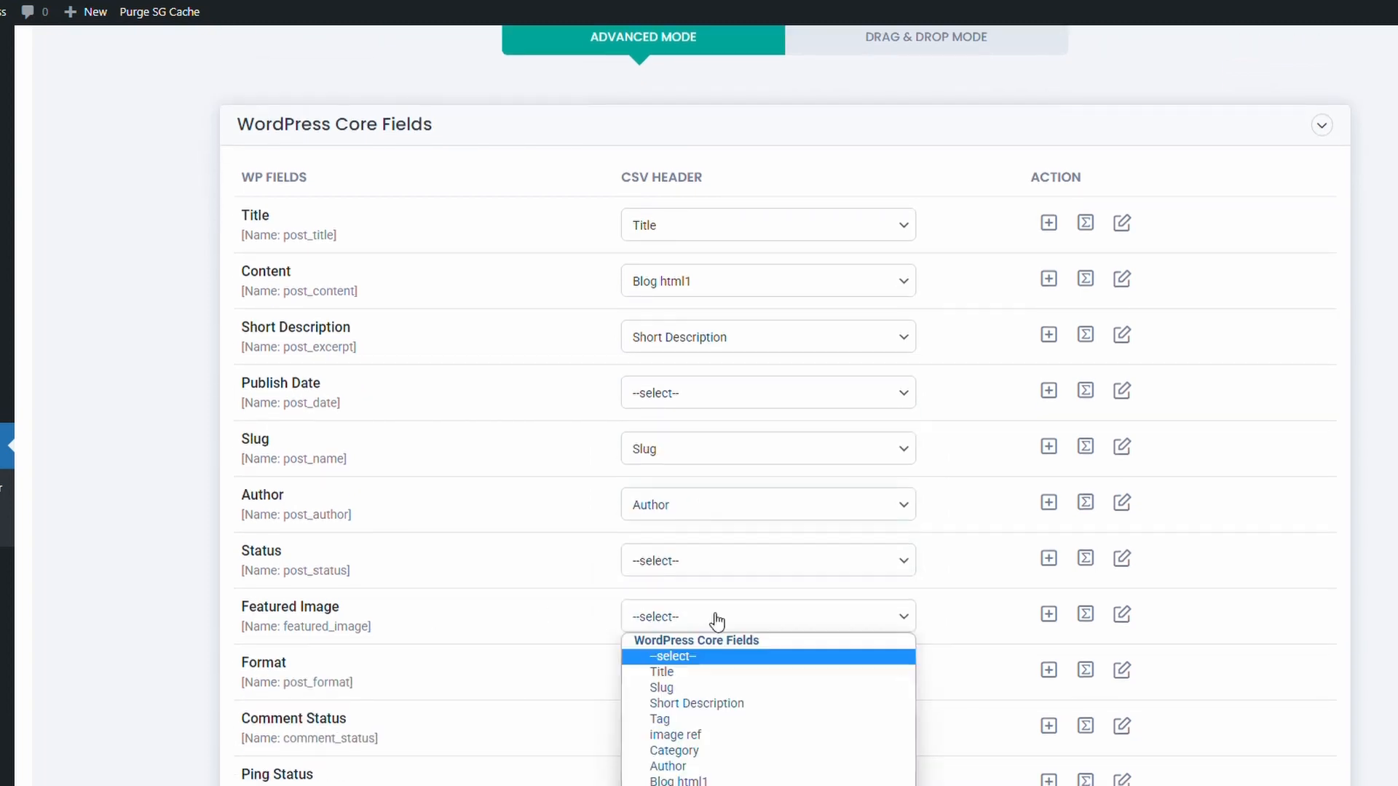
pyautogui.click(686, 736)
# Under Terms and Taxonomies, map category to Category and post_tag to Tag, and proceed to media handling.
pyautogui.scroll(-5, 553, 699)
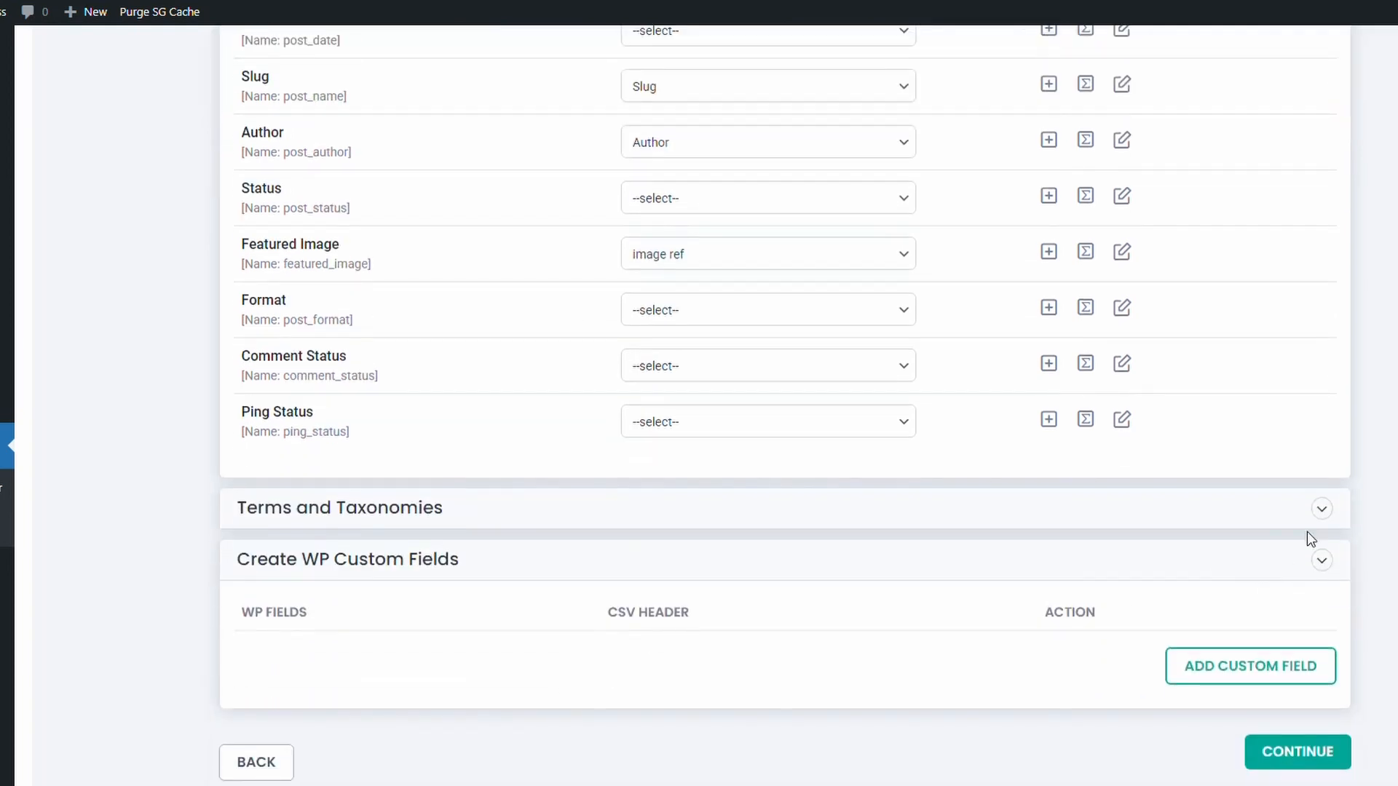
pyautogui.click(1320, 510)
pyautogui.click(844, 619)
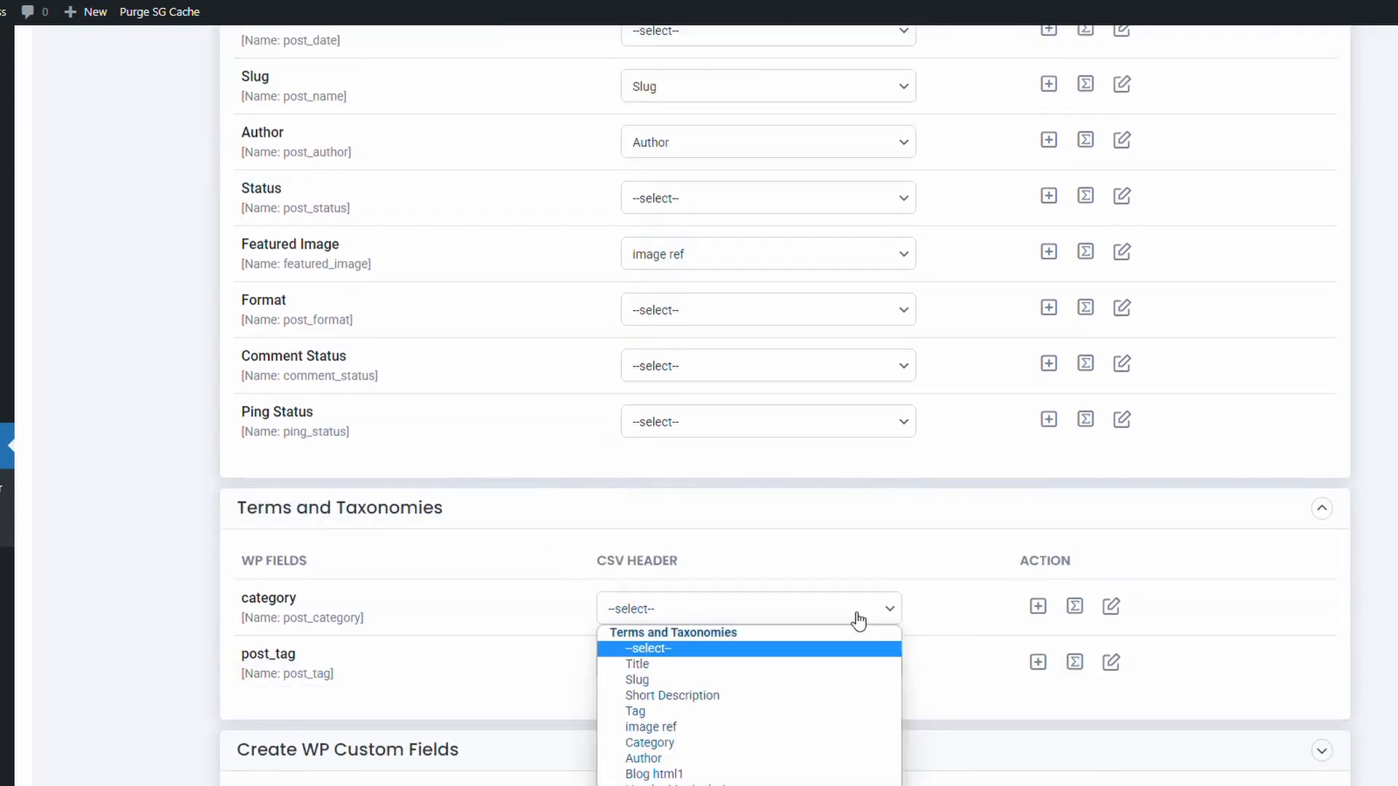
pyautogui.click(728, 739)
pyautogui.click(704, 665)
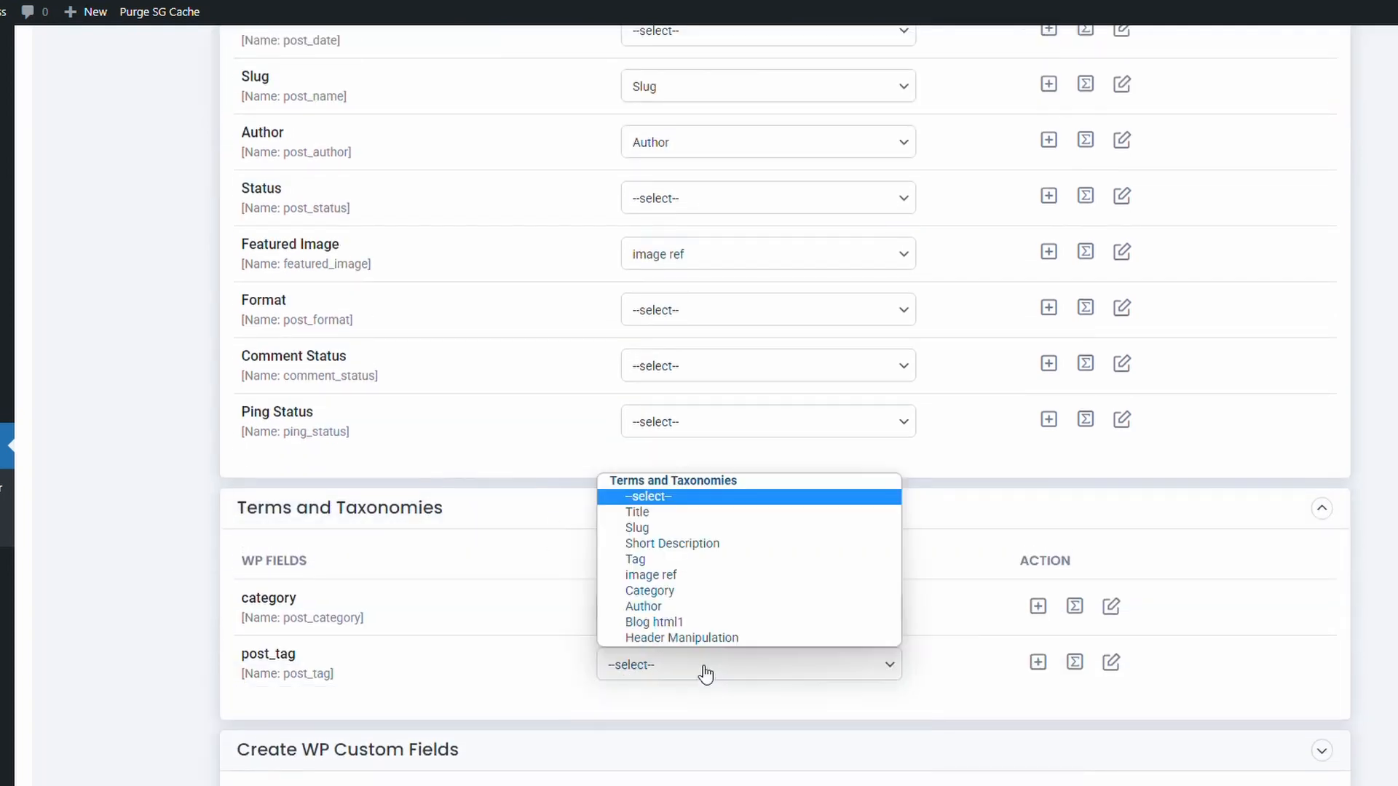
pyautogui.click(677, 559)
pyautogui.scroll(-4, 874, 582)
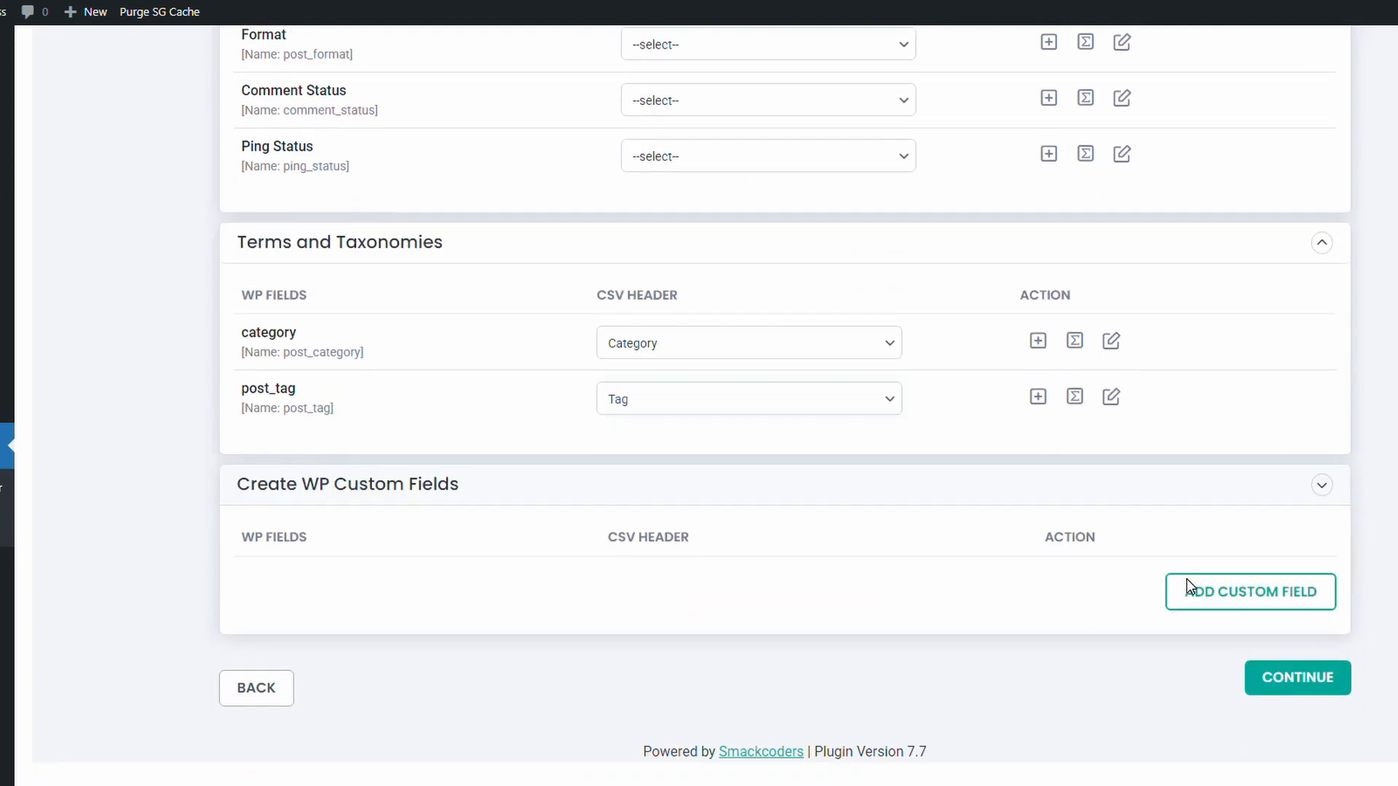
pyautogui.click(1297, 679)
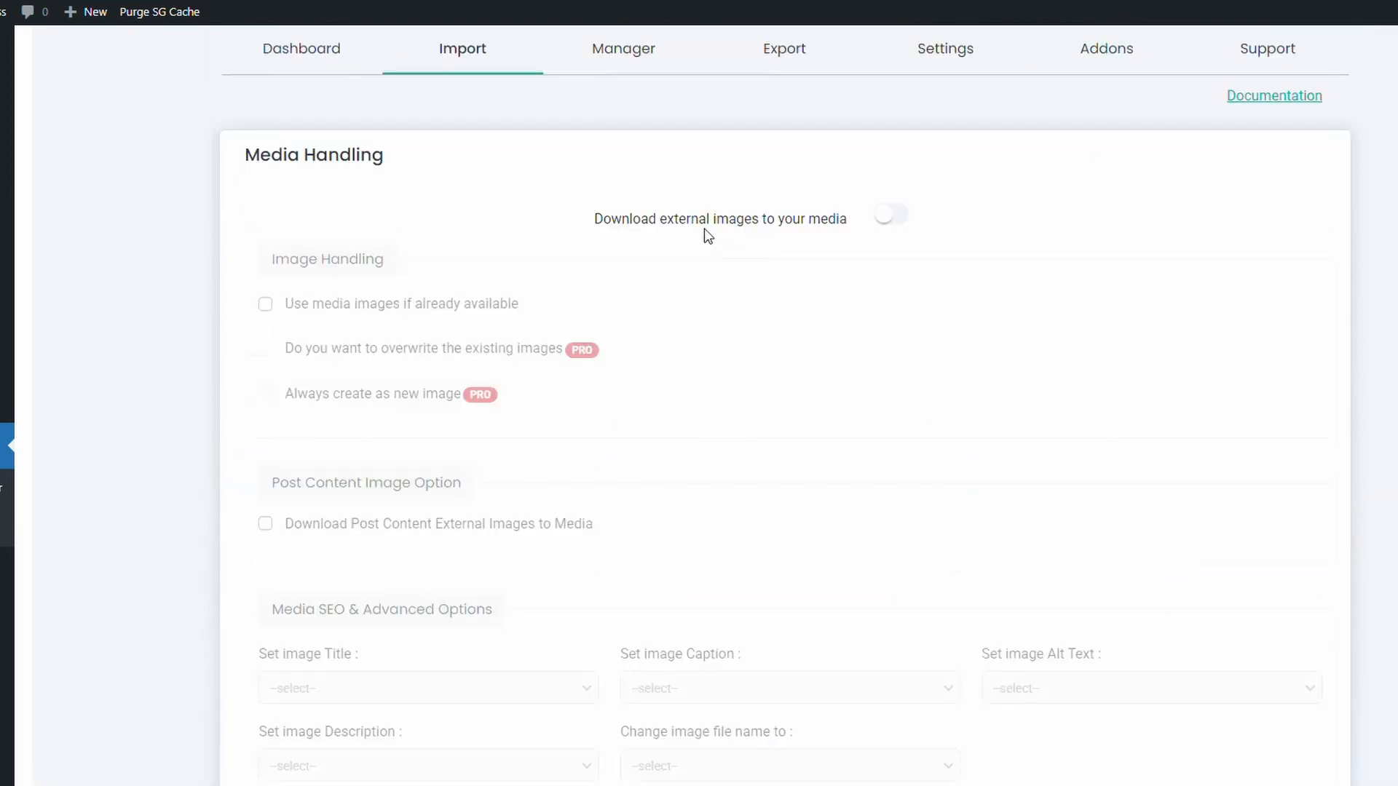
# Enable downloading external images to the media, run the import with all configuration options off, and close the import when complete.
pyautogui.click(897, 221)
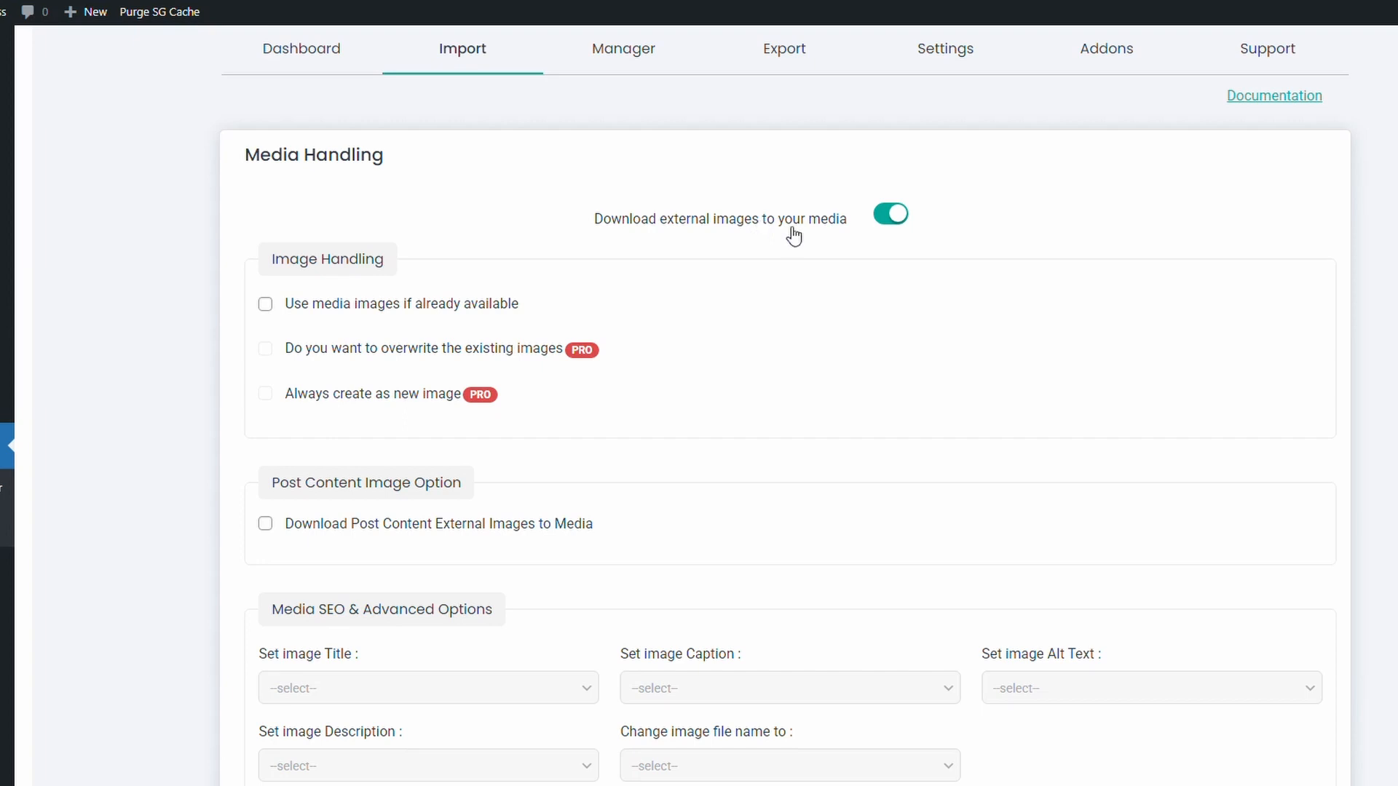
pyautogui.scroll(-1, 912, 347)
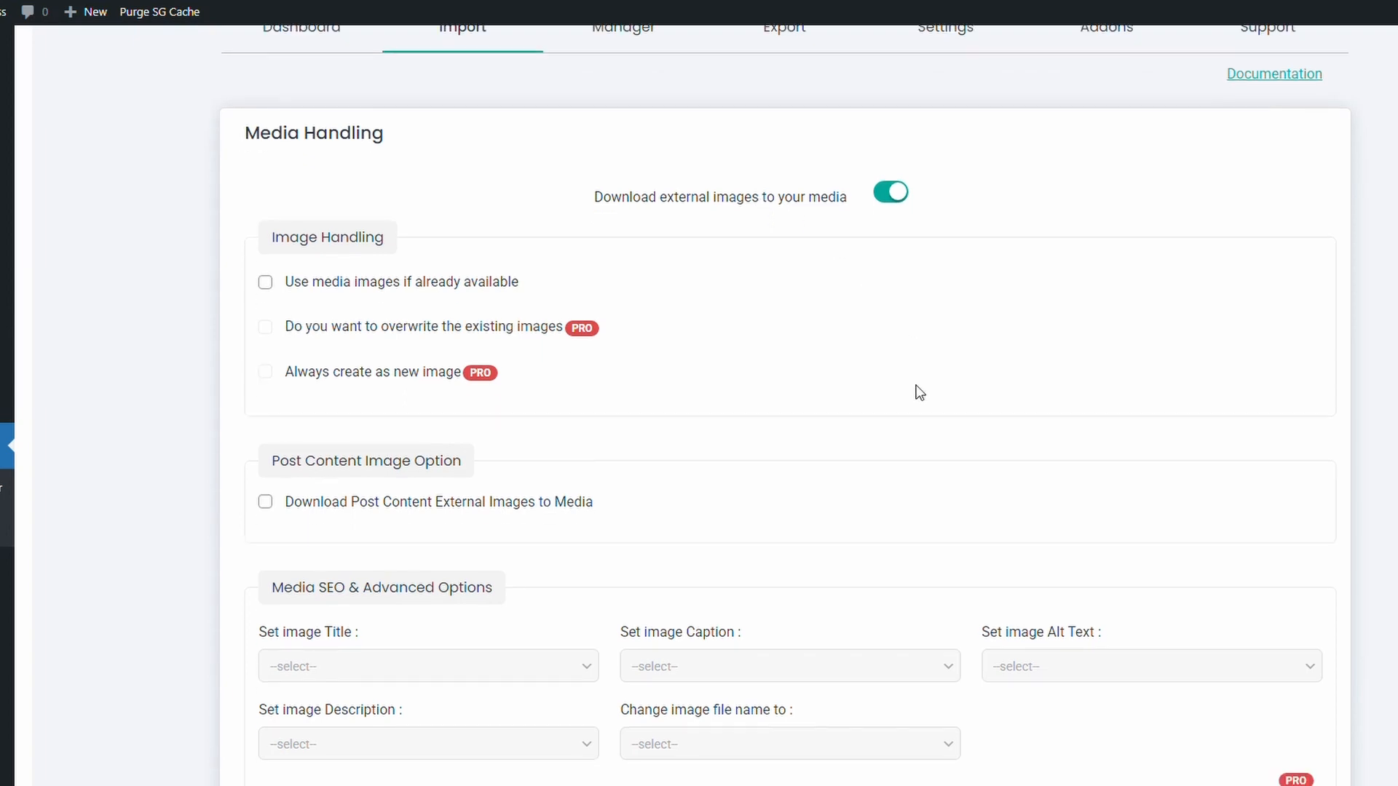
pyautogui.scroll(-3, 914, 390)
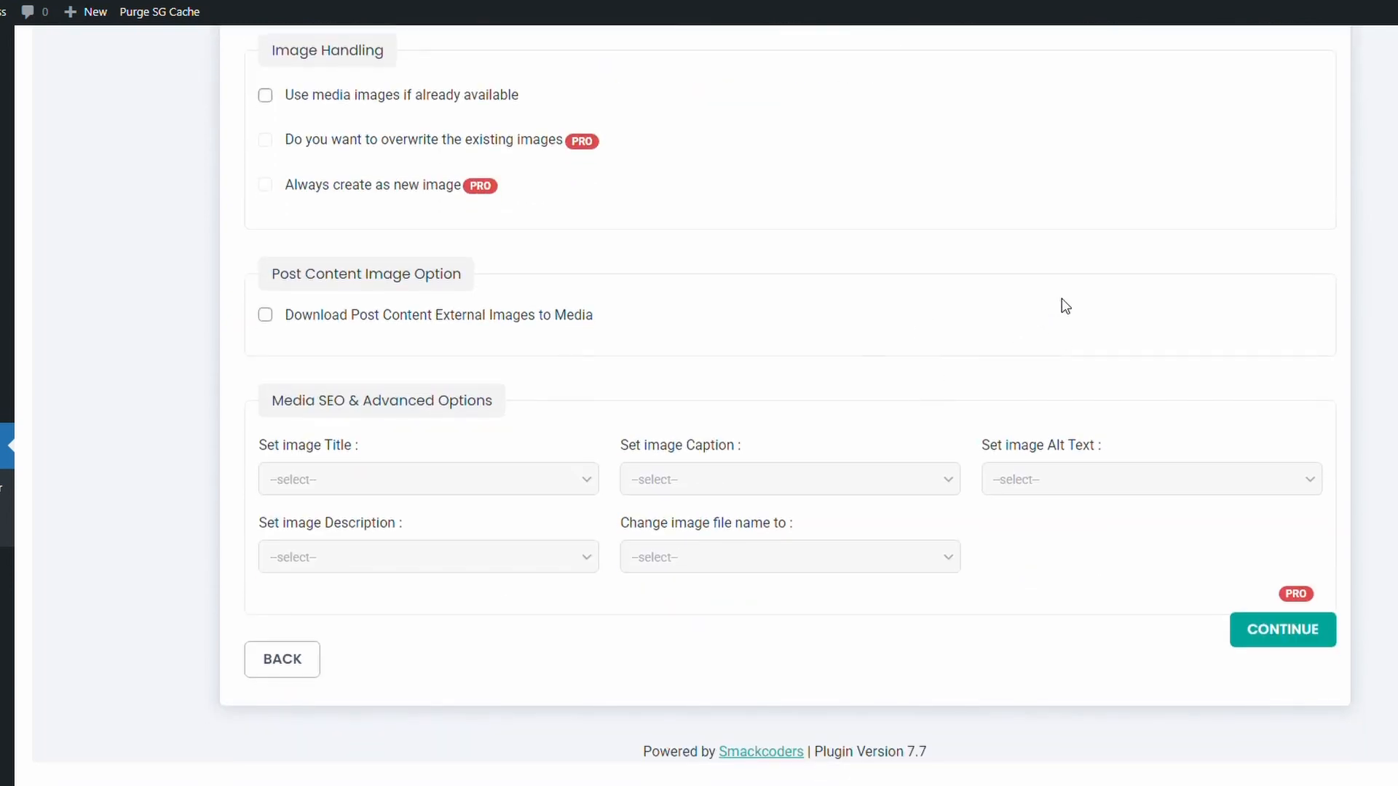
pyautogui.click(1287, 631)
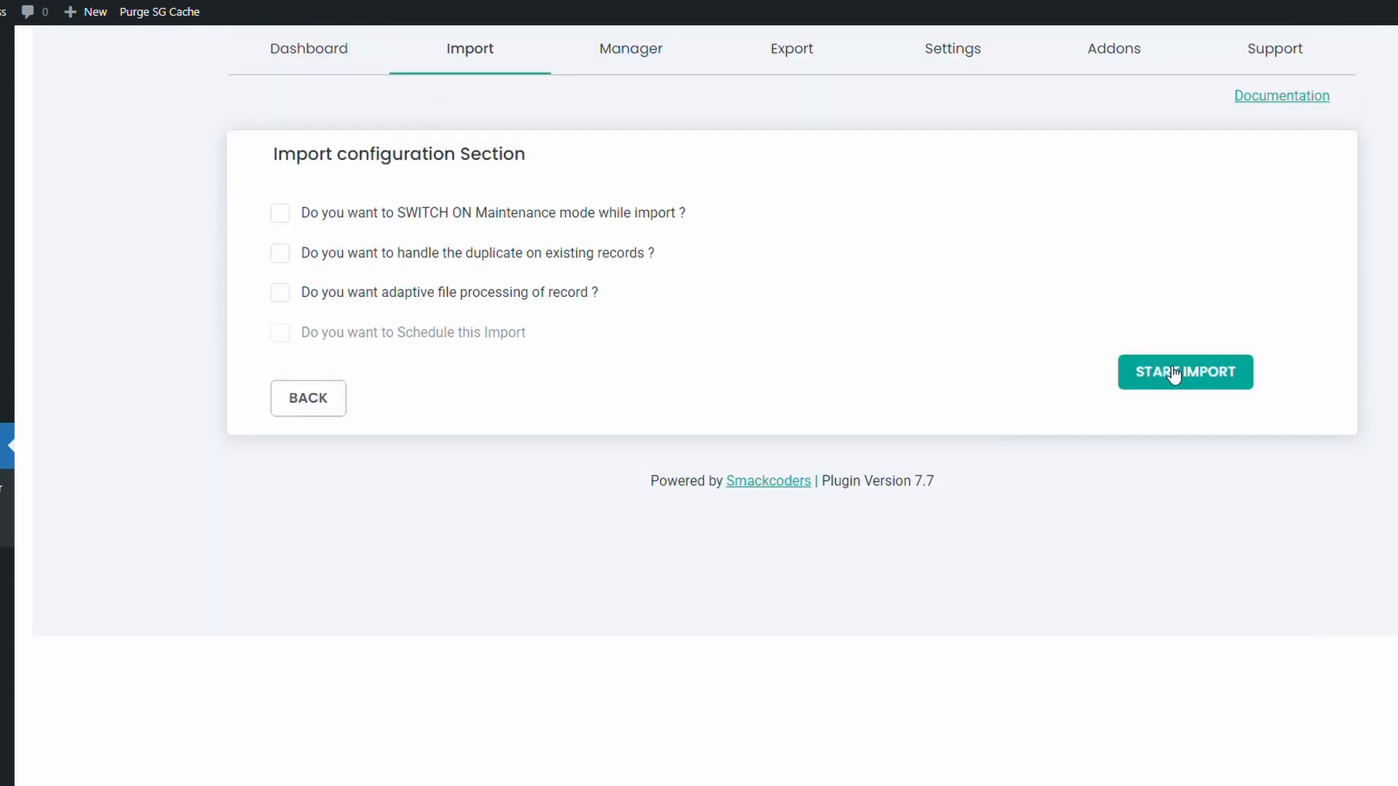
pyautogui.click(1173, 374)
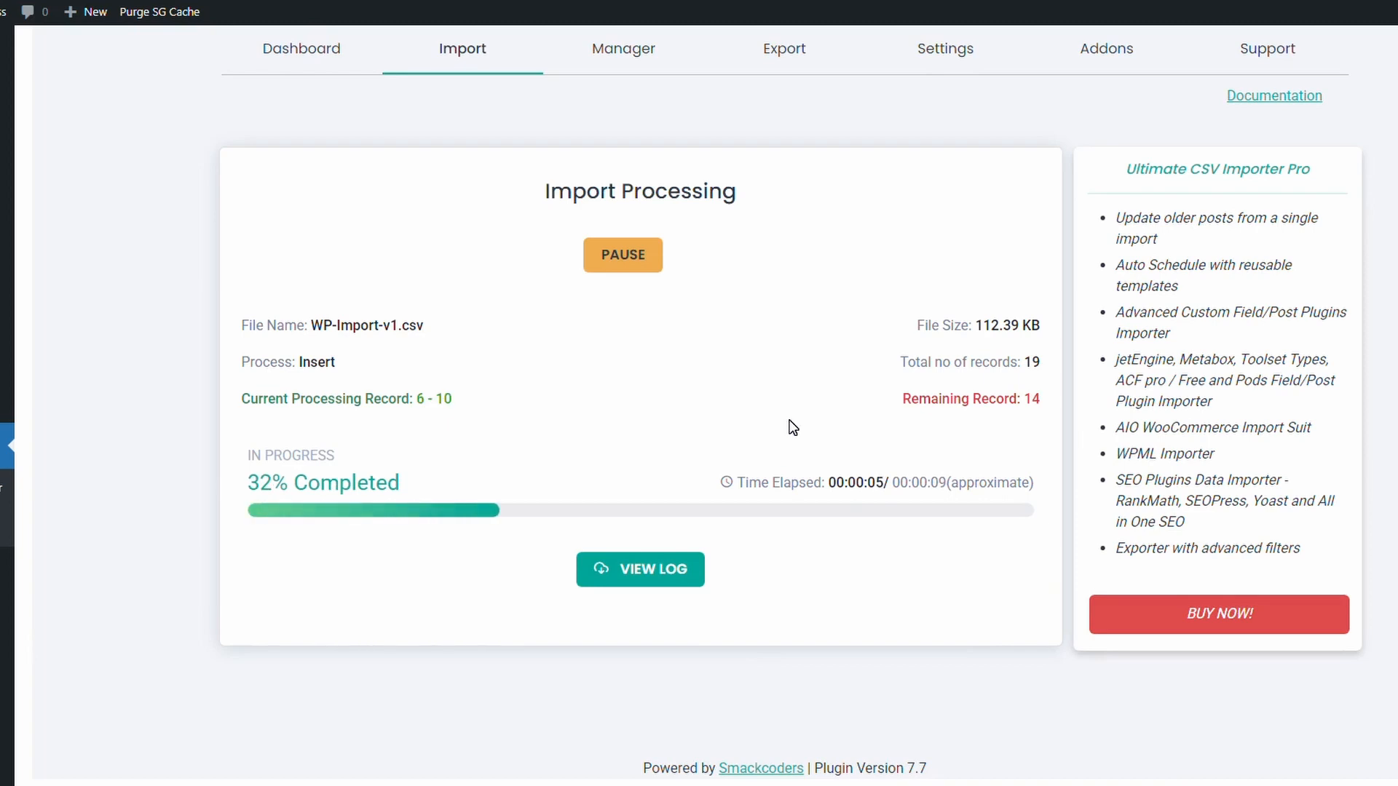
pyautogui.click(628, 263)
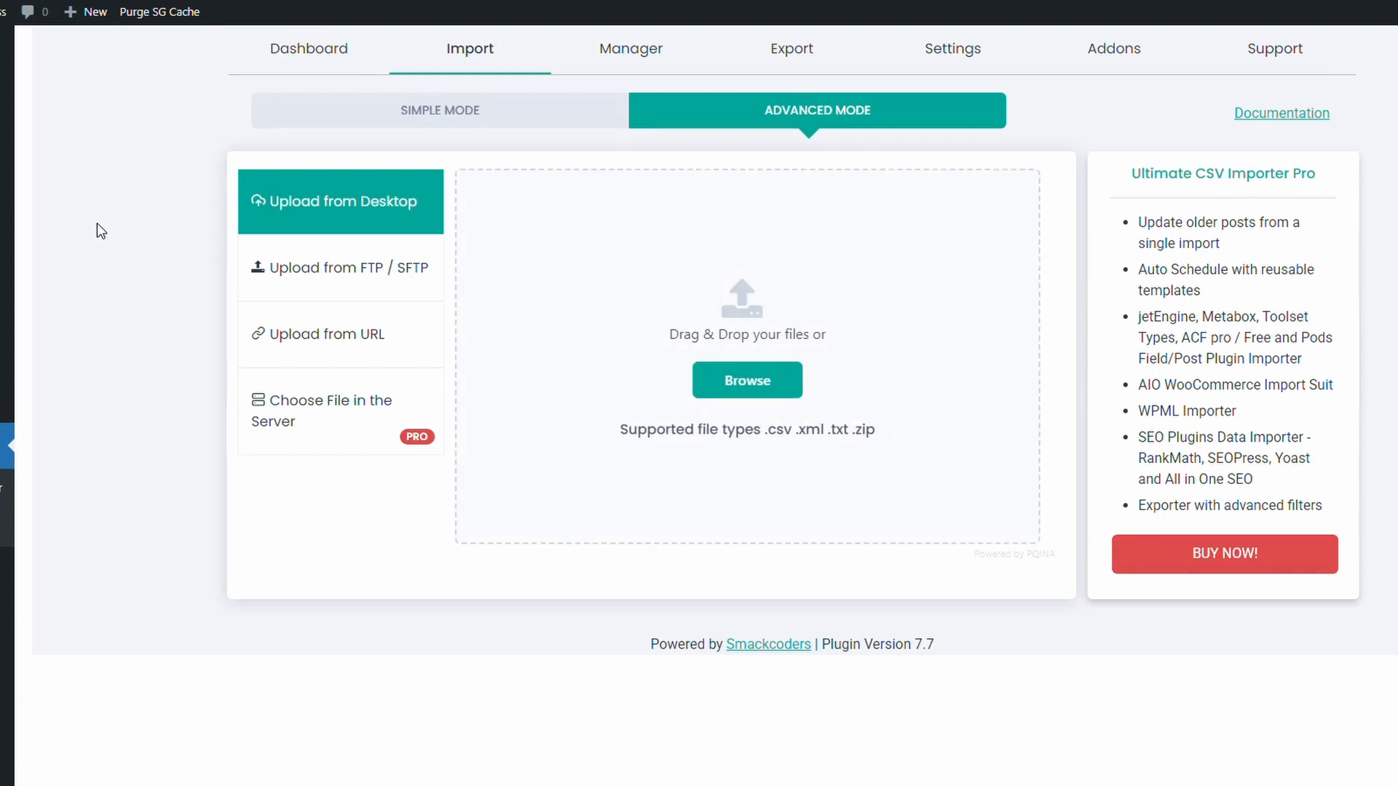
# Visit the site's front page and check the imported posts' images, titles and excerpts.
pyautogui.click(45, 102)
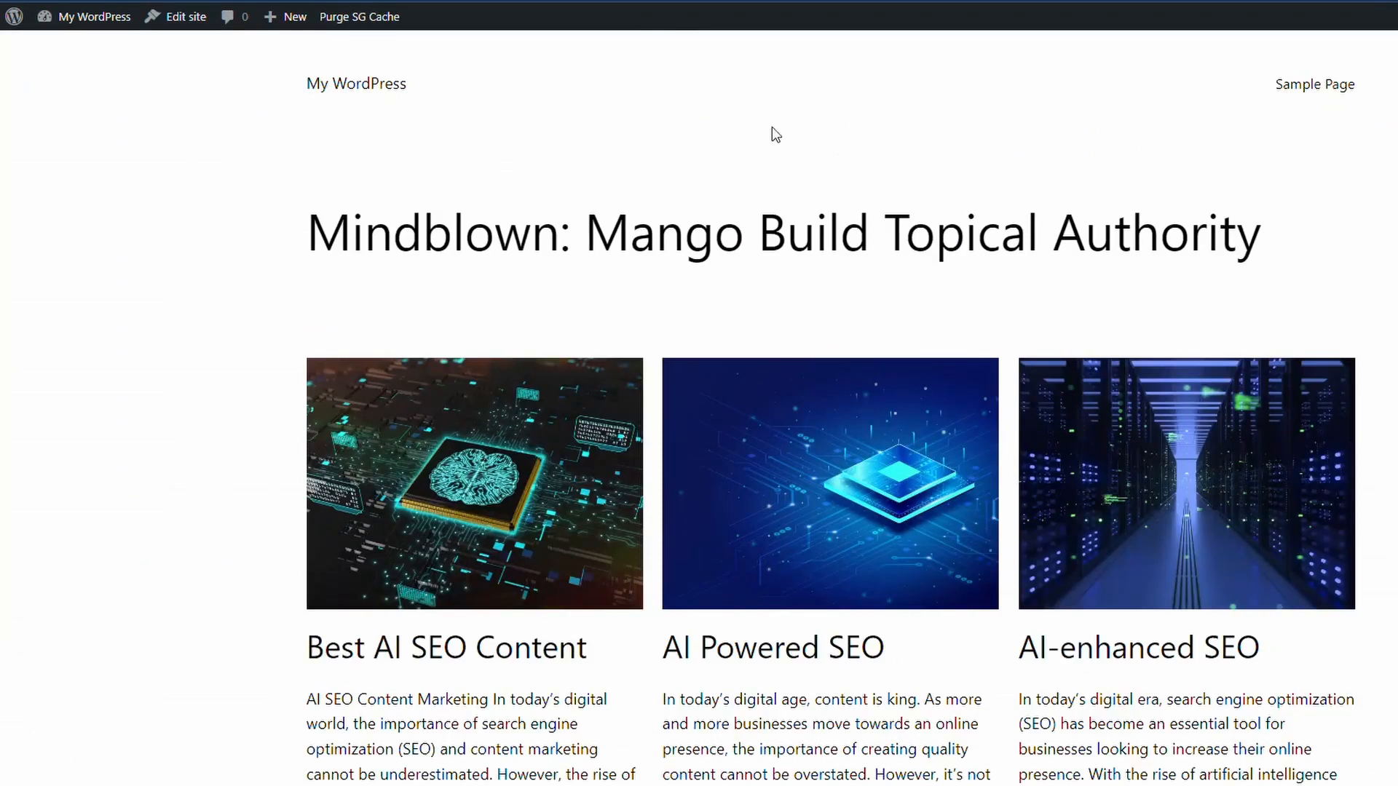
pyautogui.scroll(-5, 973, 328)
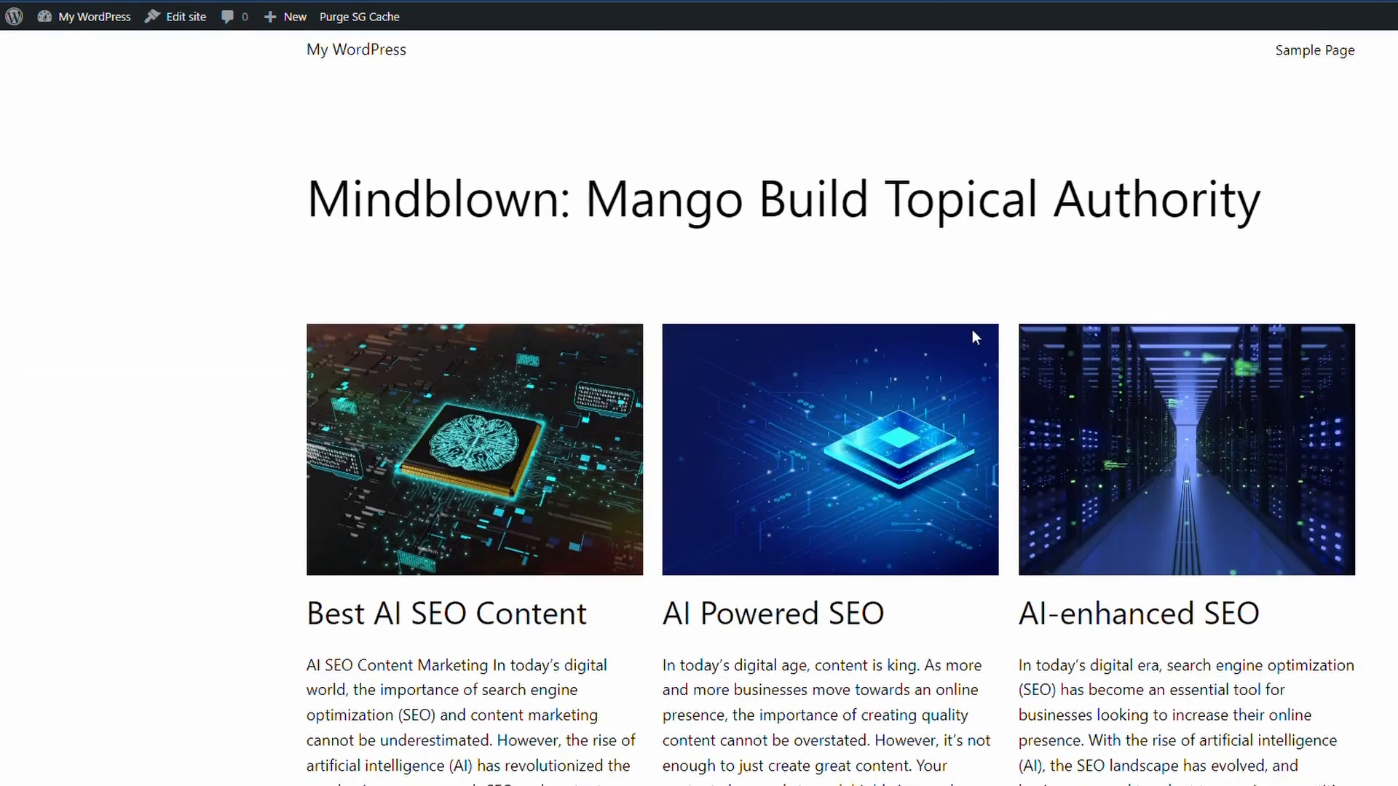
pyautogui.scroll(4, 995, 451)
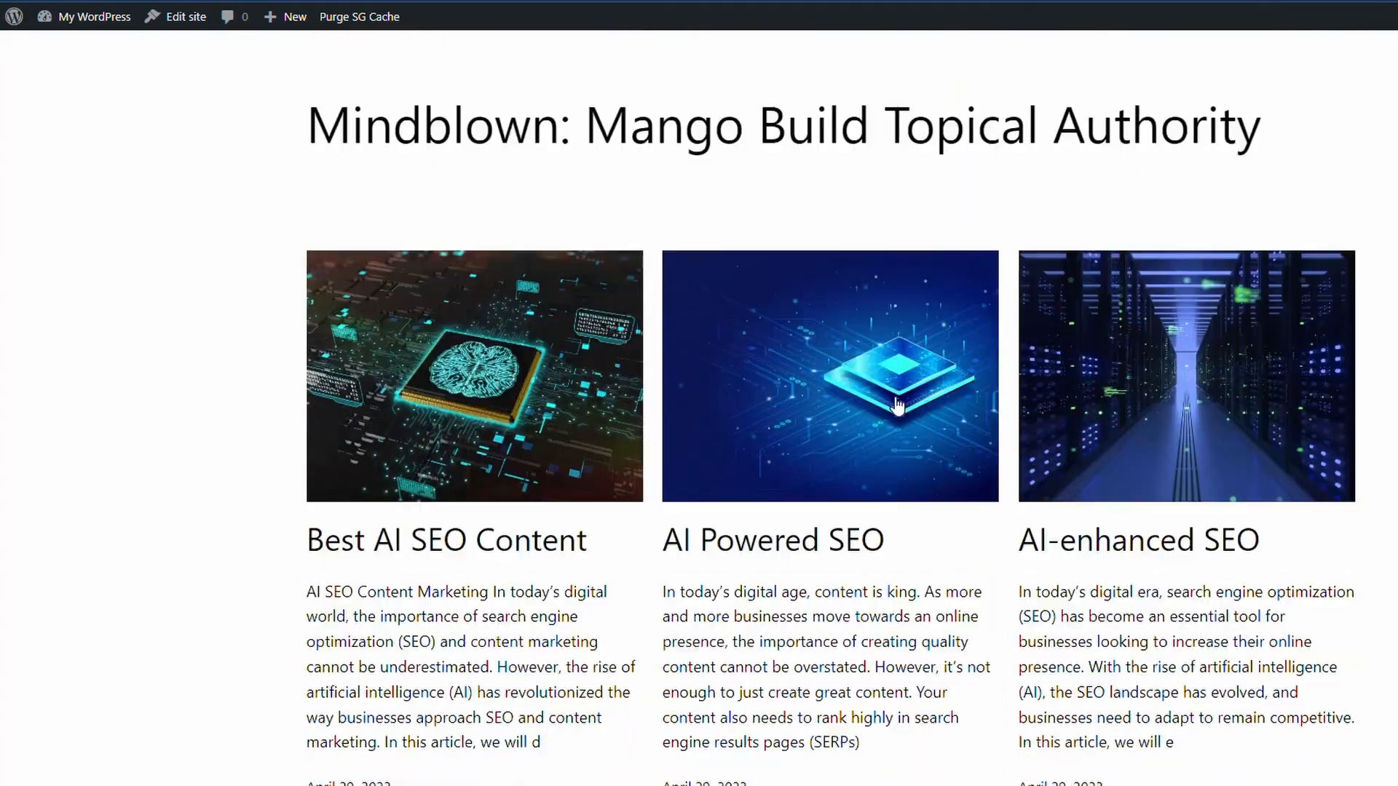
# Open the Best AI SEO Content post and review its featured image, title, headings and body text.
pyautogui.click(480, 543)
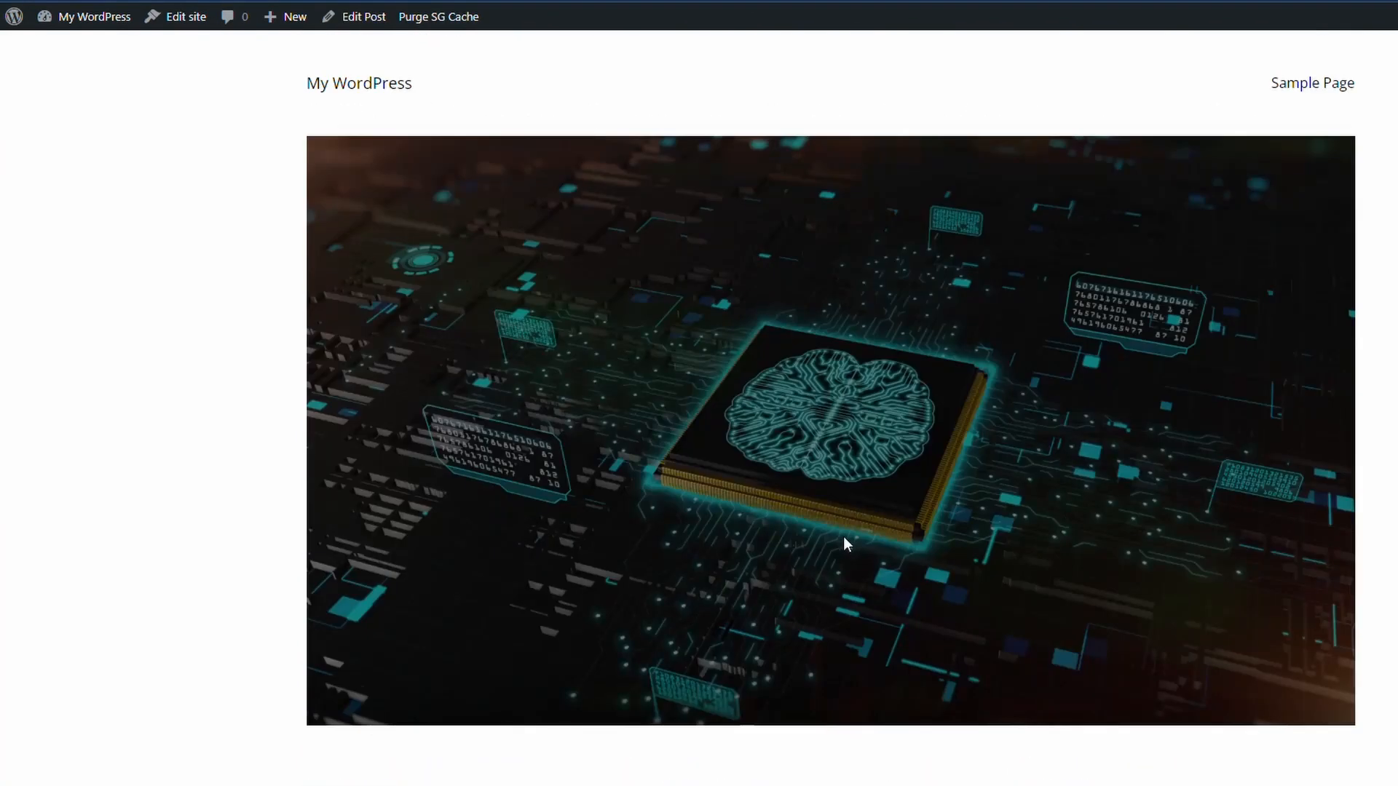
pyautogui.scroll(-10, 843, 543)
pyautogui.scroll(-2, 856, 546)
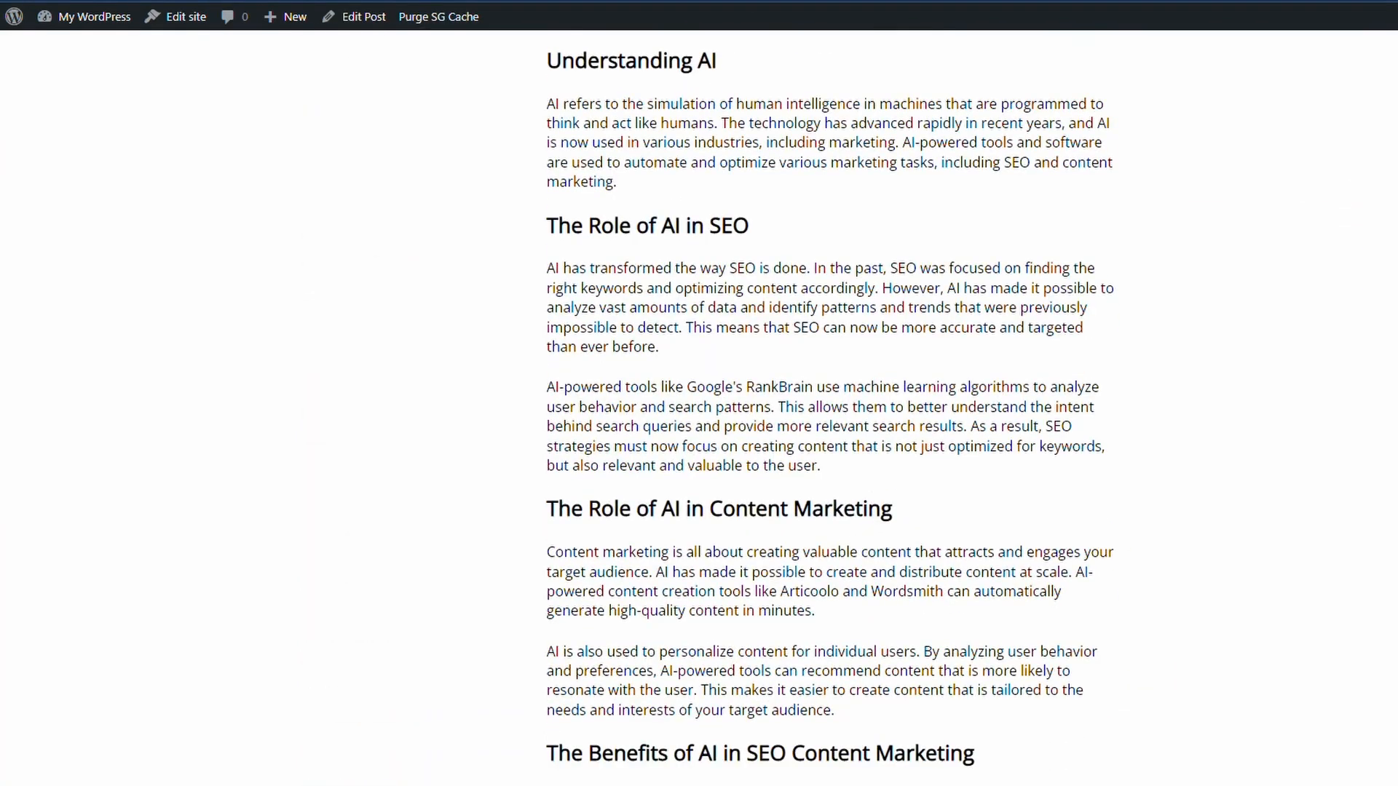
pyautogui.scroll(5, 856, 557)
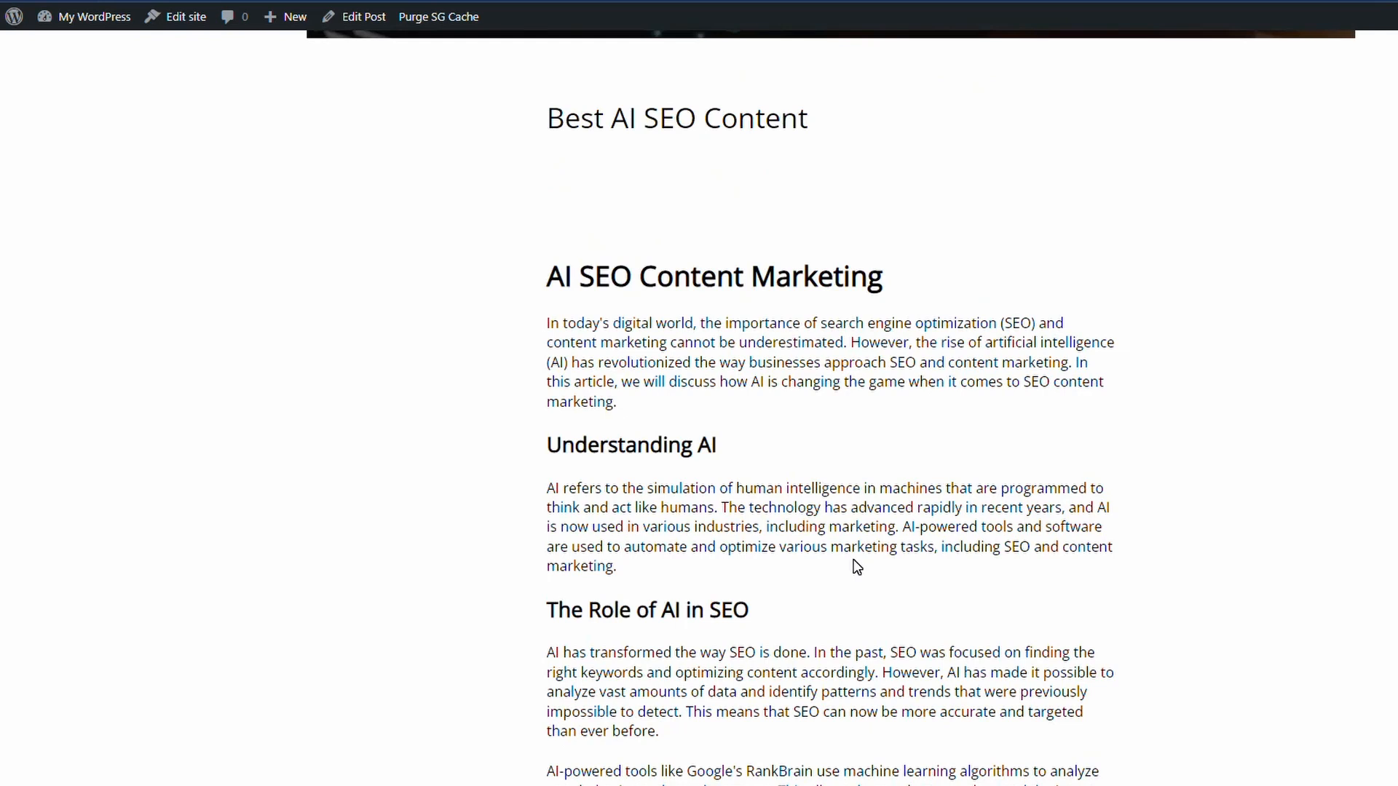
pyautogui.scroll(3, 853, 561)
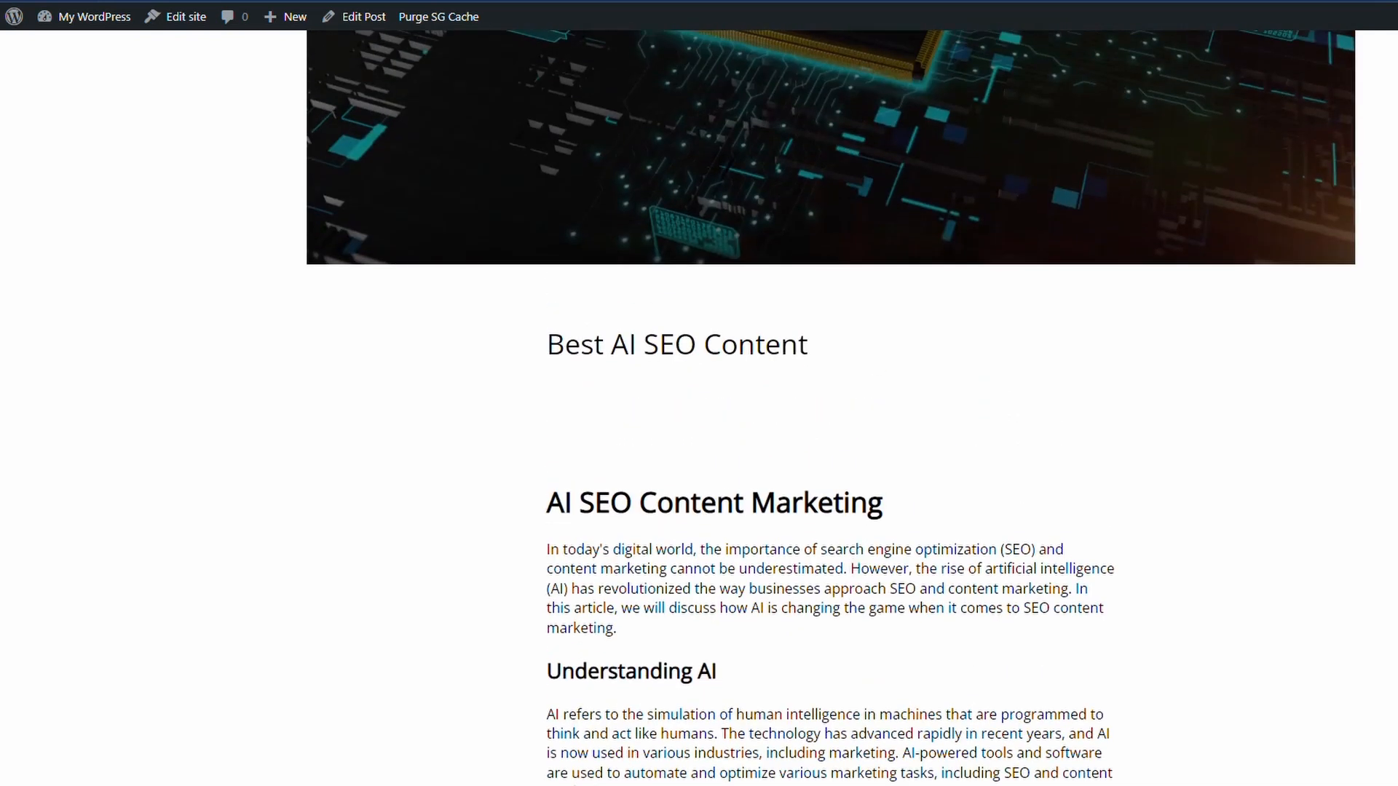
pyautogui.scroll(-5, 830, 436)
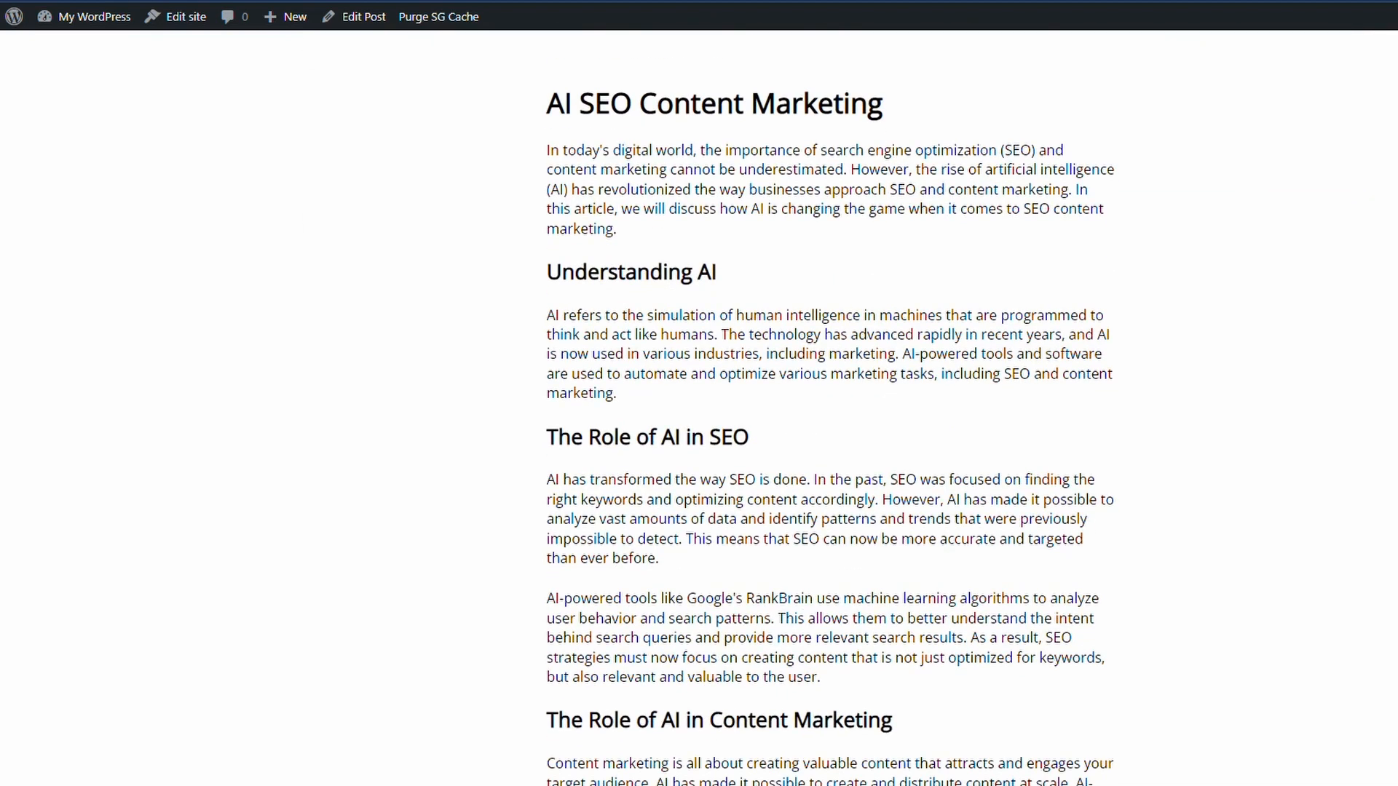